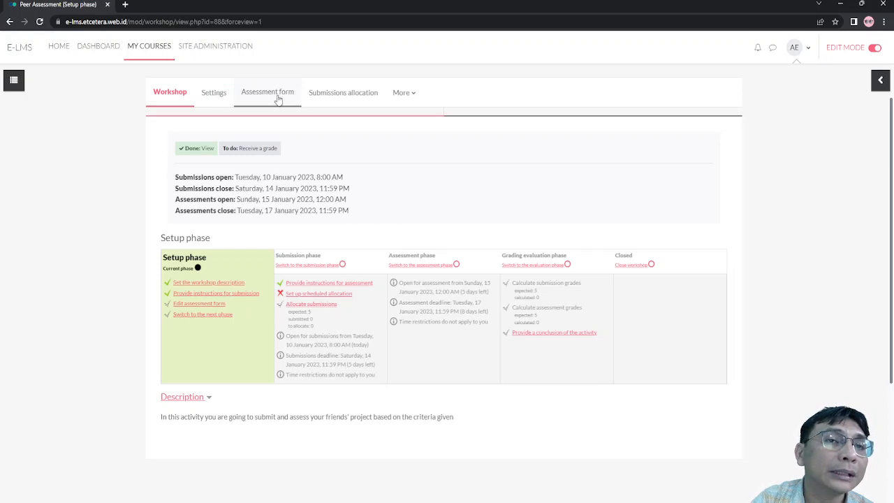
# - Open the workshop's assessment form for editing and describe Aspect 1 as "Language (Grammar & Vocabulary)"
pyautogui.click(202, 305)
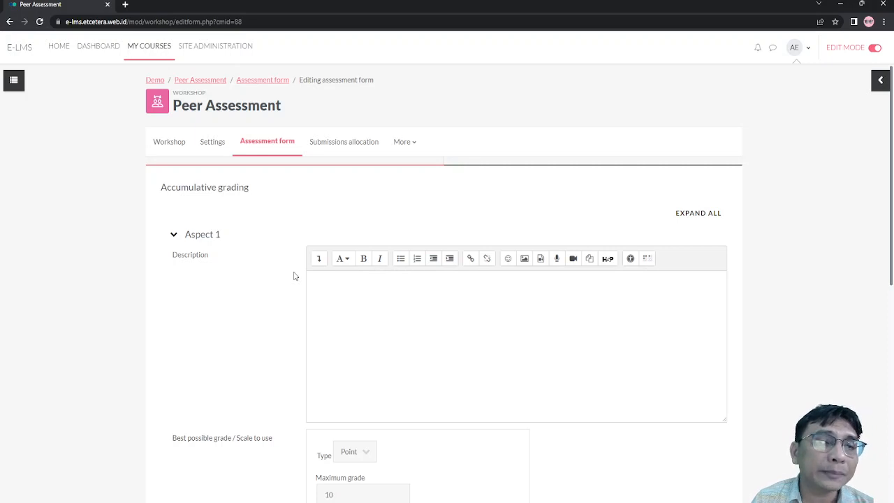
pyautogui.click(341, 309)
pyautogui.write('Lan')
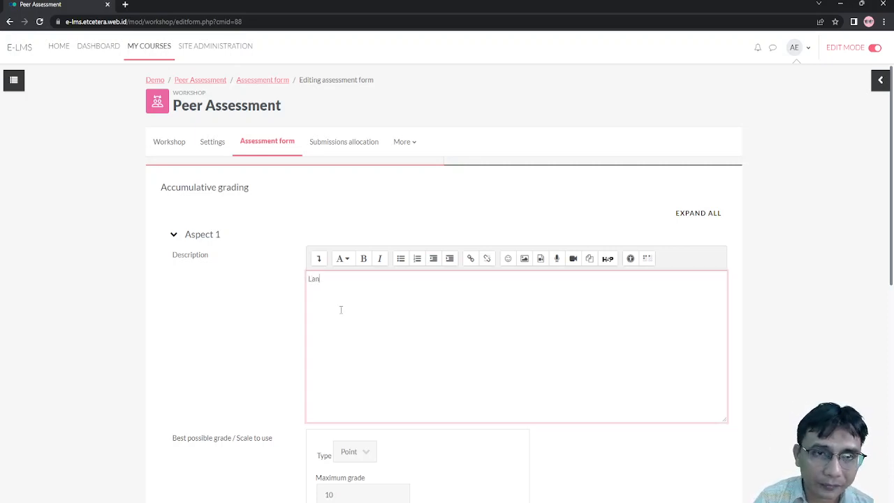
pyautogui.write('guage ')
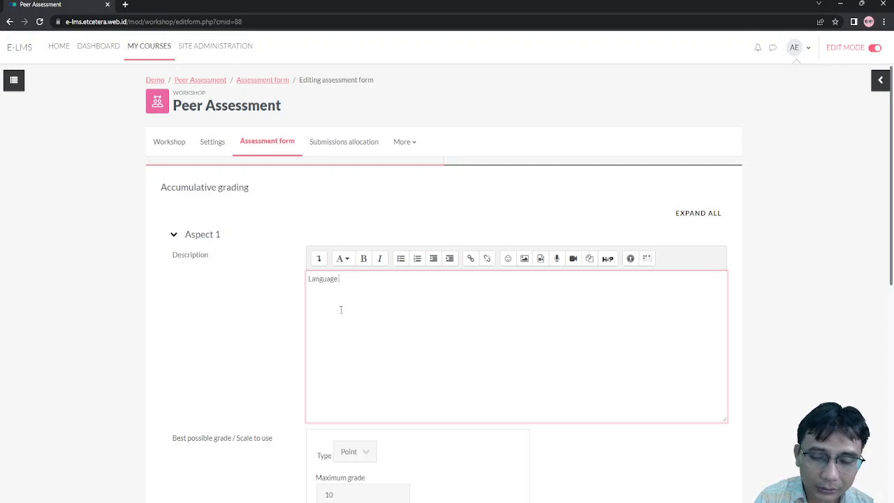
pyautogui.write('lGramma')
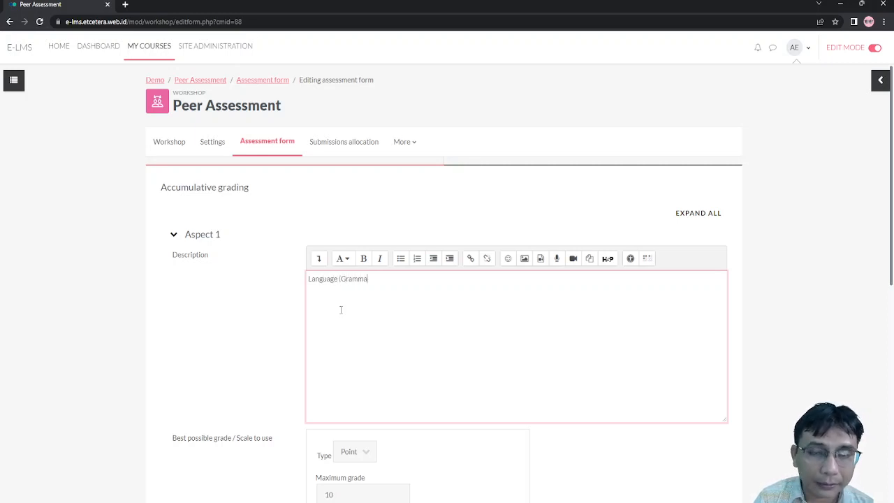
pyautogui.write('r & V')
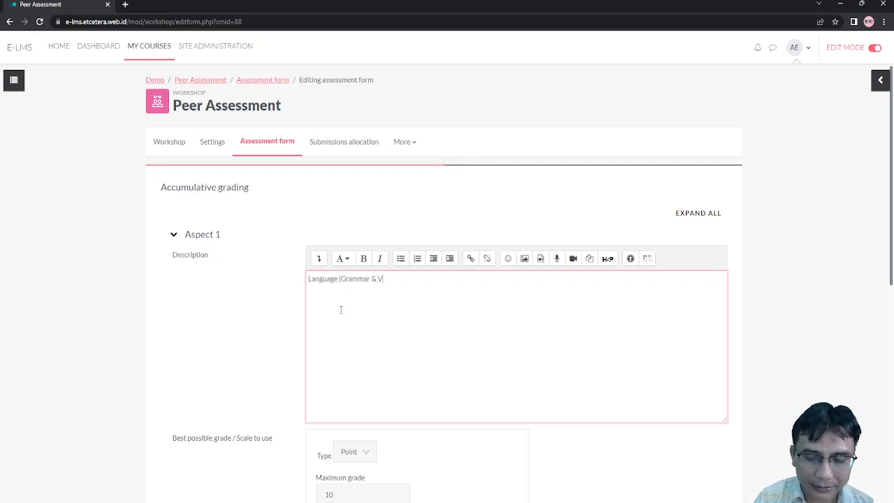
pyautogui.write('ocabulary')
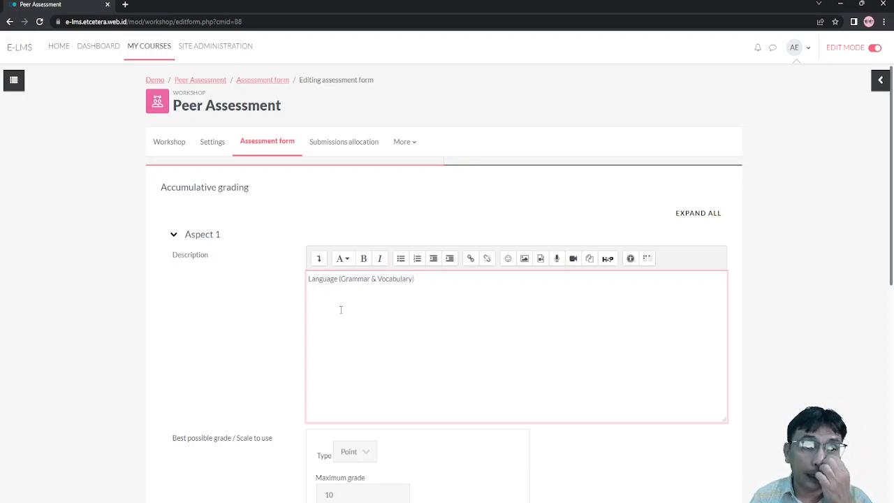
pyautogui.write(')')
# - Set the maximum grade of Aspect 1 to 5 points
pyautogui.scroll(-2, 307, 329)
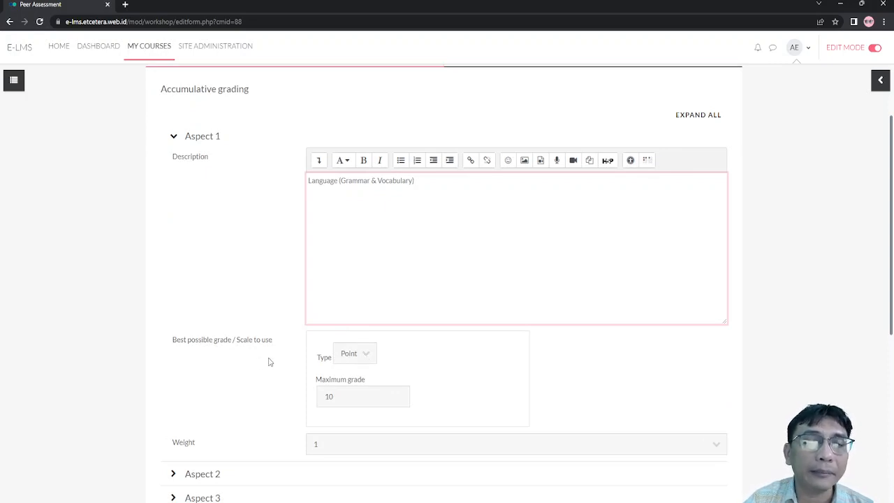
pyautogui.moveTo(353, 416); pyautogui.dragTo(249, 420)
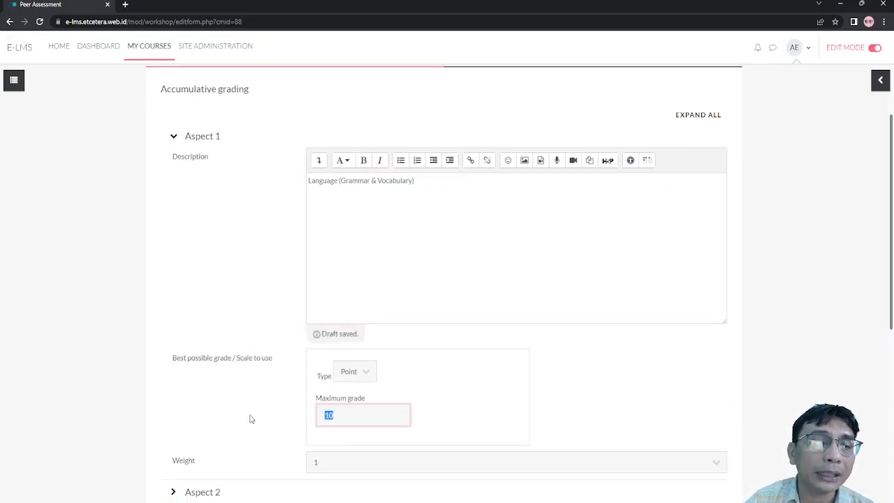
pyautogui.scroll(-1, 346, 402)
pyautogui.write('5')
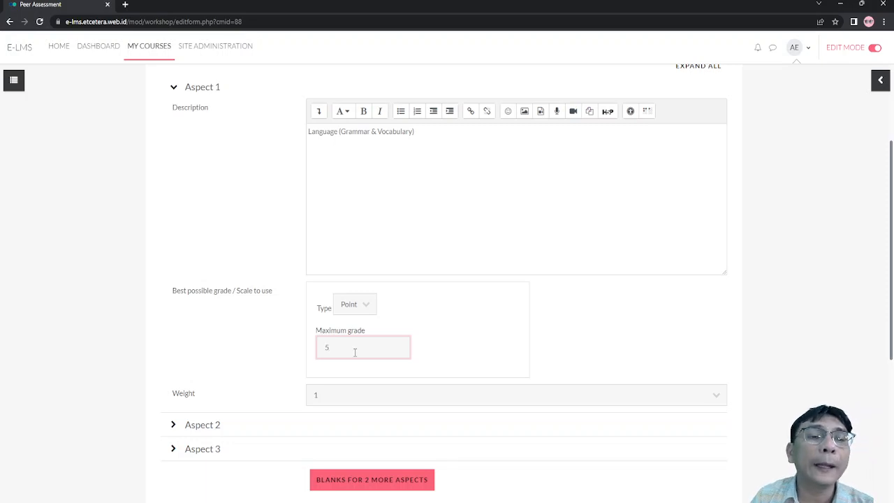
# - Expand Aspect 2, enter "Content" as its description and set its maximum grade to 5
pyautogui.scroll(-1, 346, 354)
pyautogui.click(208, 378)
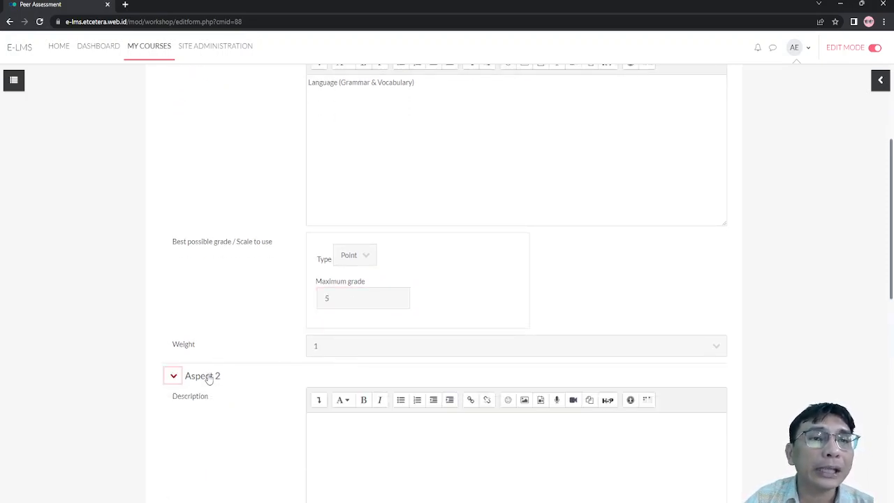
pyautogui.scroll(-1, 349, 407)
pyautogui.click(349, 405)
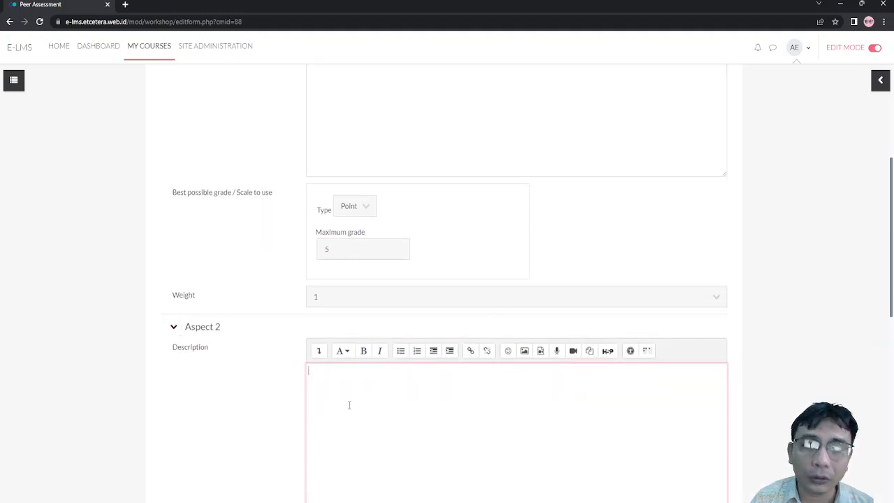
pyautogui.write('Content')
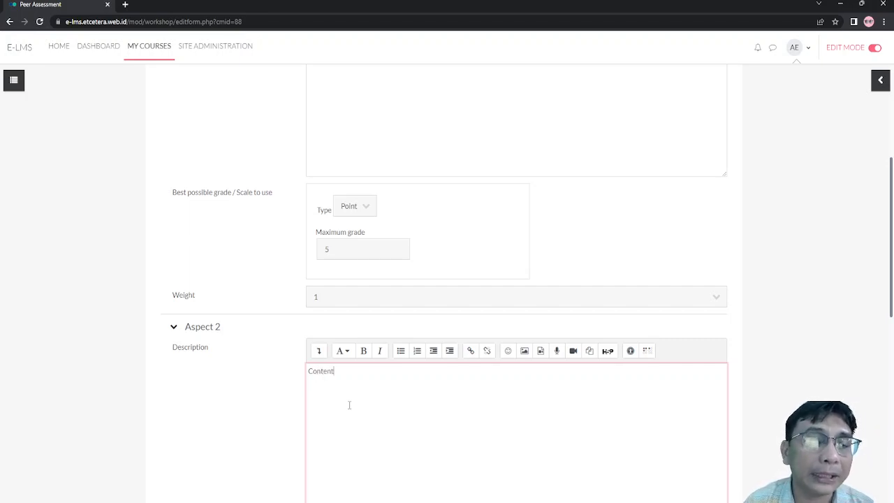
pyautogui.scroll(-2, 368, 391)
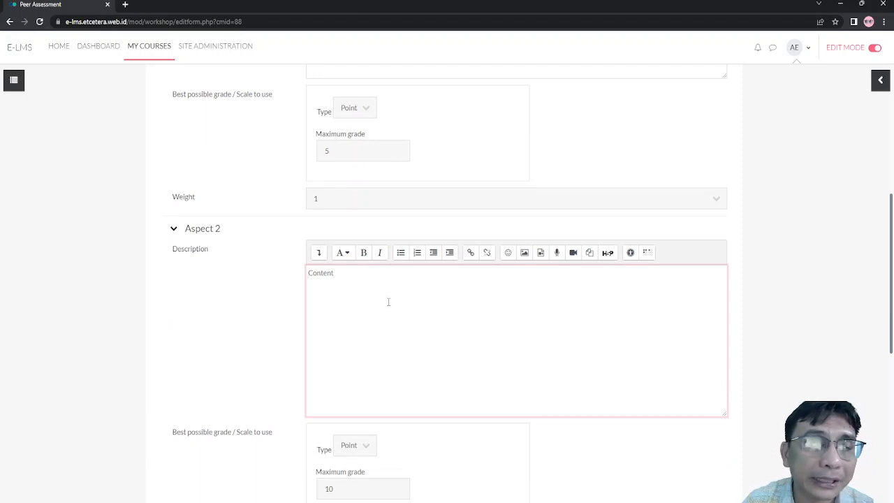
pyautogui.doubleClick(353, 391)
pyautogui.write('5')
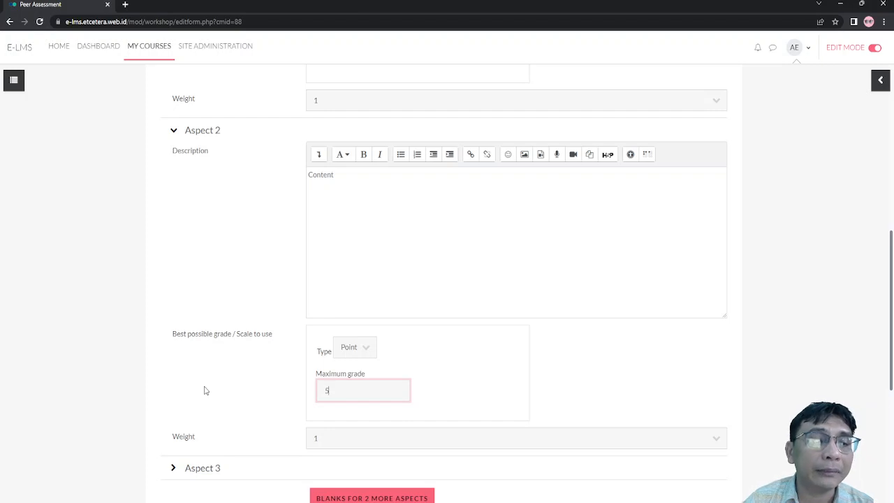
# - Expand Aspect 3, enter "Format" as its description and set its maximum grade to 5
pyautogui.scroll(-2, 204, 370)
pyautogui.click(210, 370)
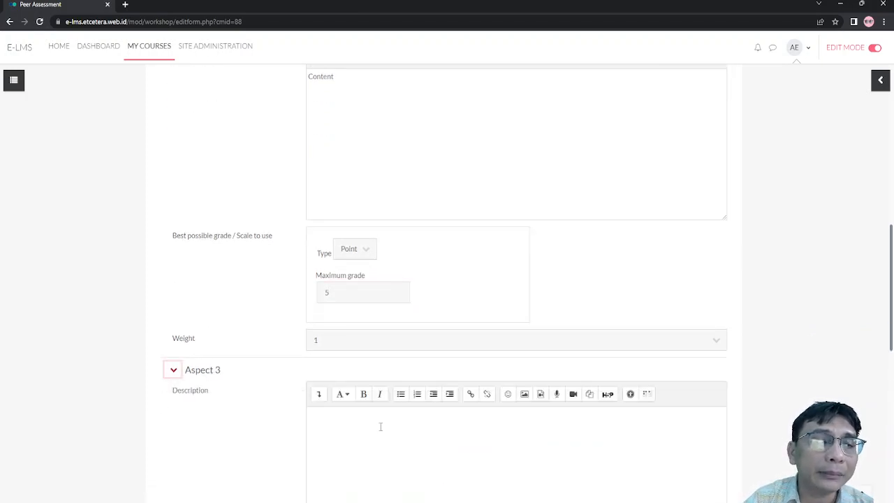
pyautogui.click(415, 434)
pyautogui.write('Format')
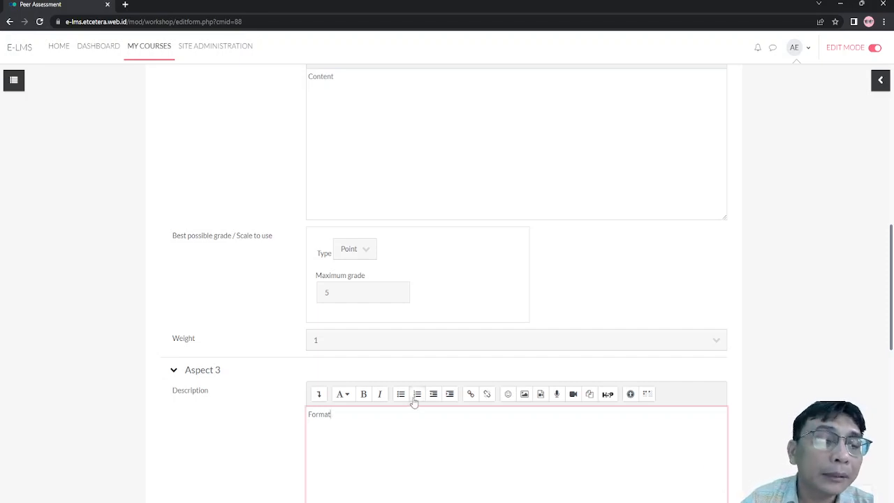
pyautogui.scroll(-2, 417, 401)
pyautogui.scroll(-1, 361, 486)
pyautogui.doubleClick(358, 405)
pyautogui.write('5')
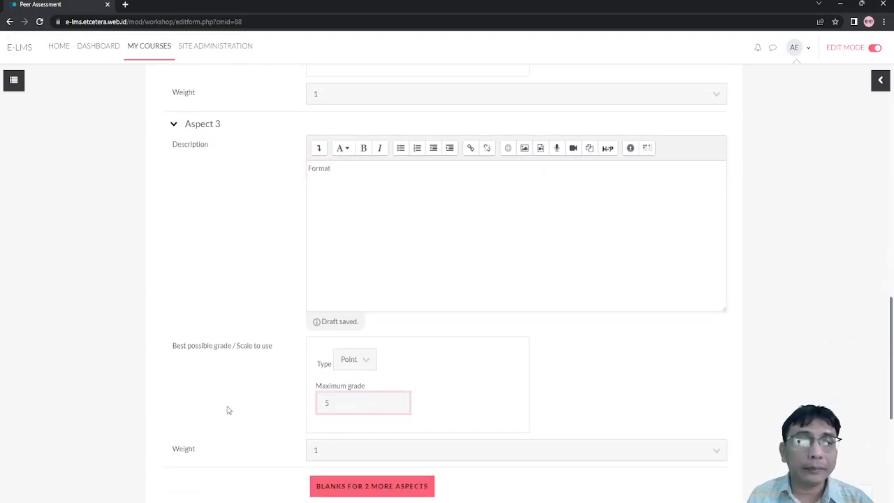
# - Review the three grading aspects and the form's options for adding more aspects and saving
pyautogui.scroll(-2, 397, 279)
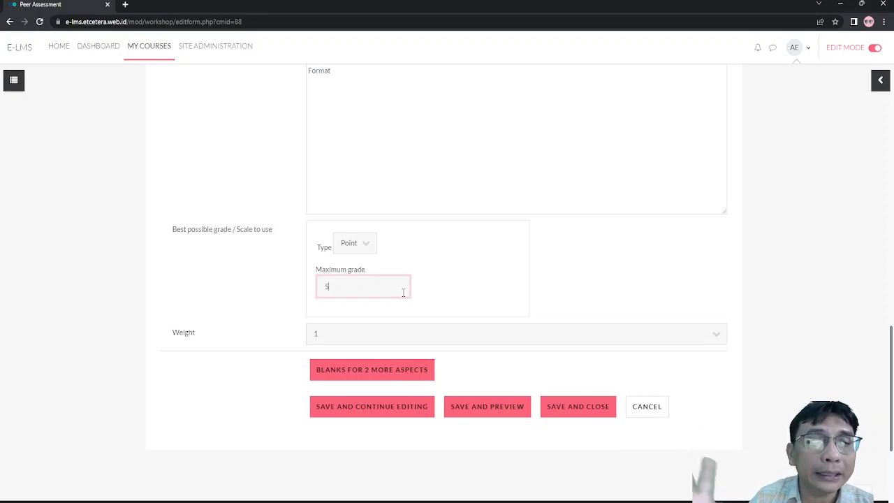
pyautogui.click(388, 377)
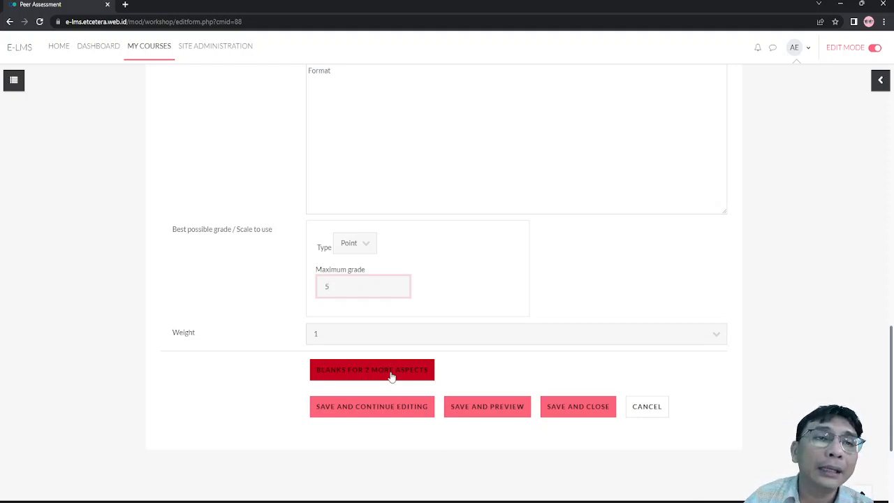
pyautogui.click(391, 375)
pyautogui.scroll(8, 417, 245)
pyautogui.scroll(3, 417, 246)
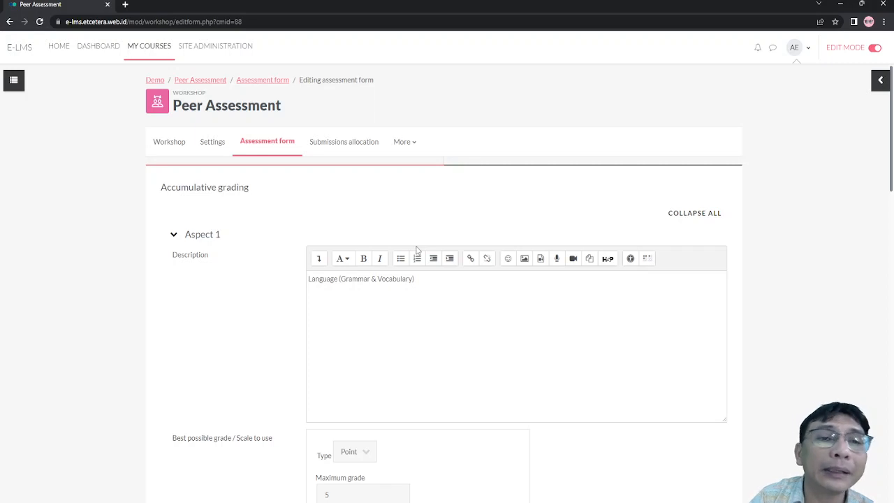
pyautogui.scroll(-2, 434, 274)
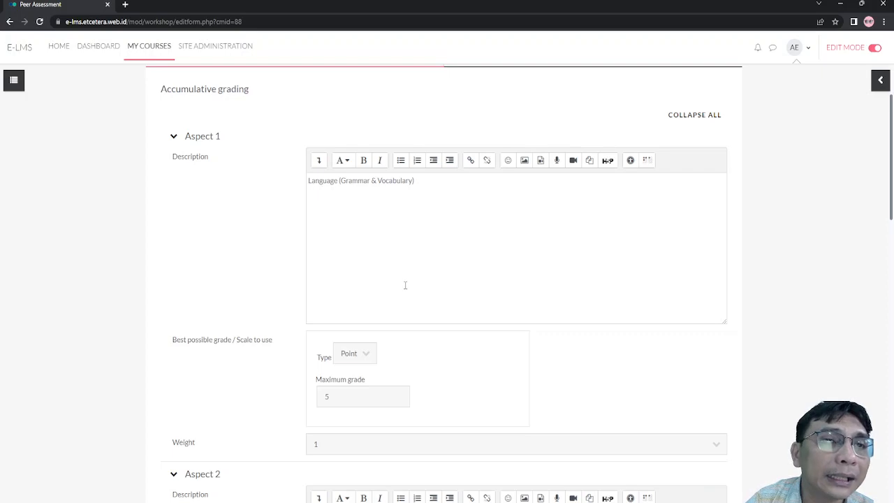
pyautogui.scroll(-13, 404, 286)
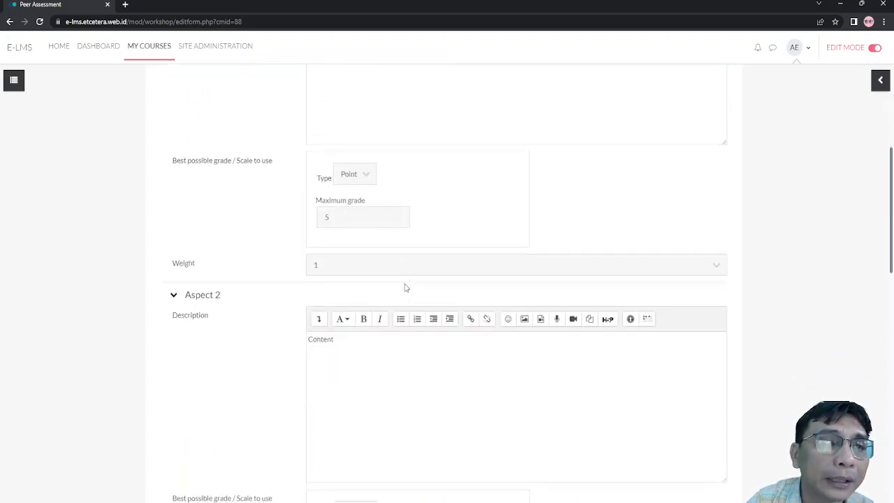
pyautogui.scroll(10, 385, 267)
pyautogui.scroll(-6, 384, 268)
pyautogui.scroll(-5, 384, 268)
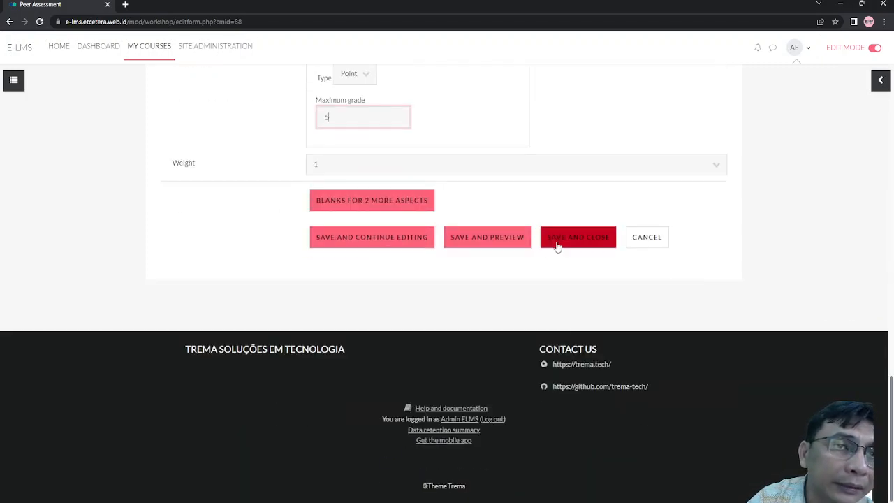
pyautogui.scroll(10, 557, 246)
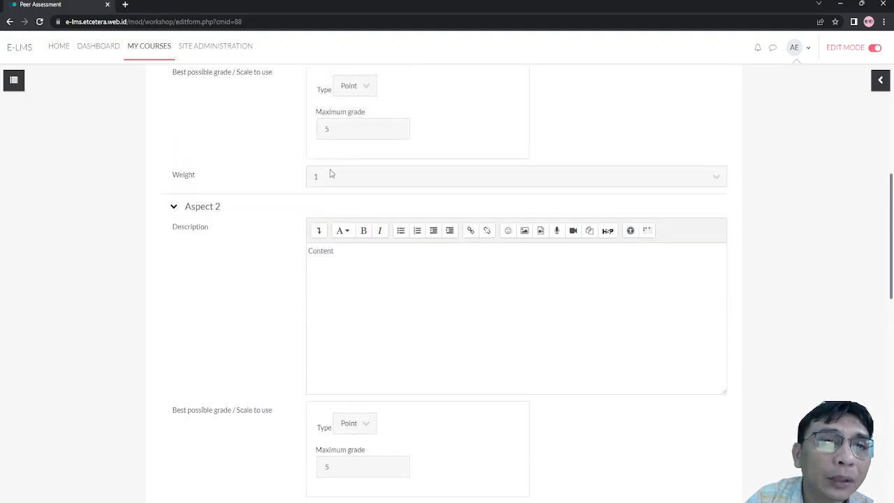
# - Set the weight of Aspect 1, the language criterion, to 2
pyautogui.click(334, 175)
pyautogui.click(276, 166)
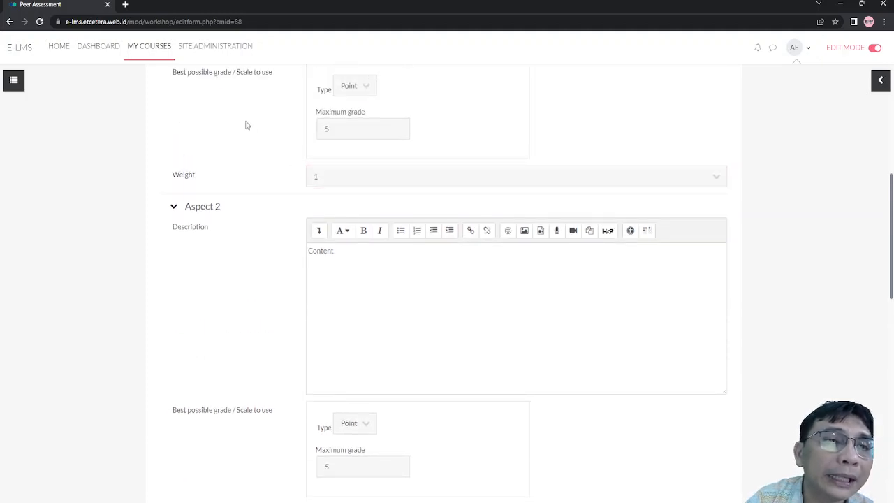
pyautogui.scroll(5, 321, 126)
pyautogui.scroll(-8, 353, 175)
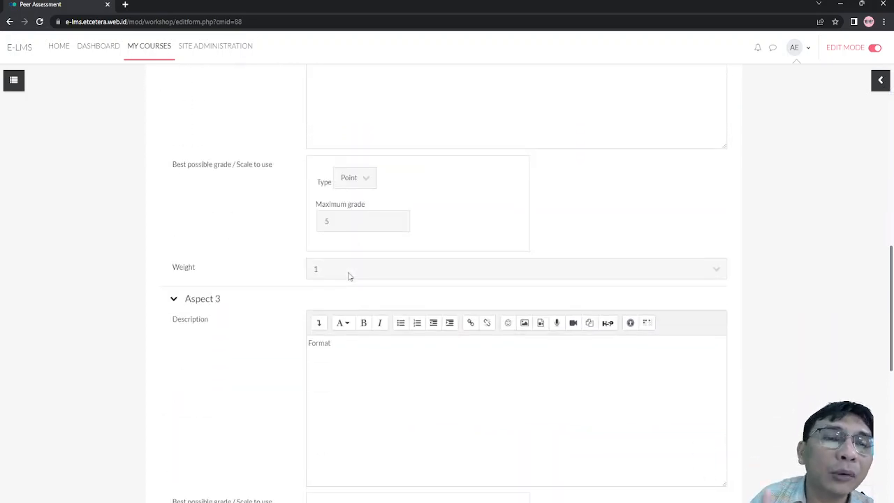
pyautogui.scroll(3, 335, 258)
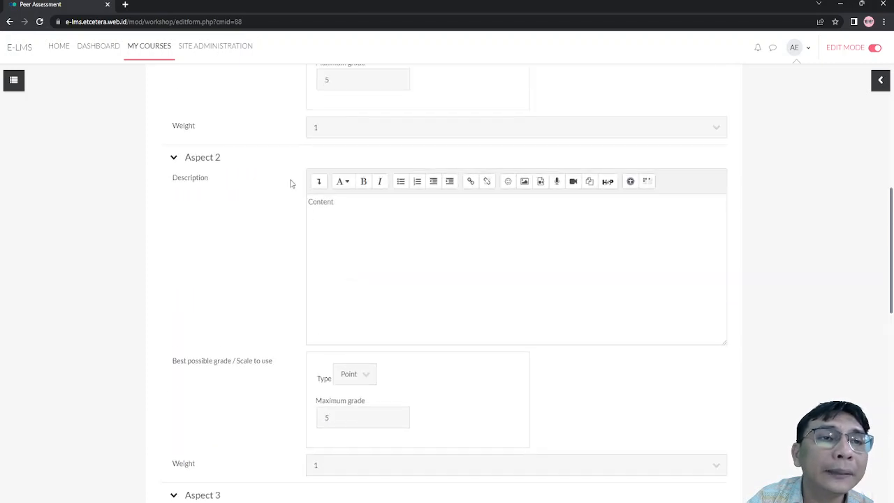
pyautogui.scroll(4, 293, 160)
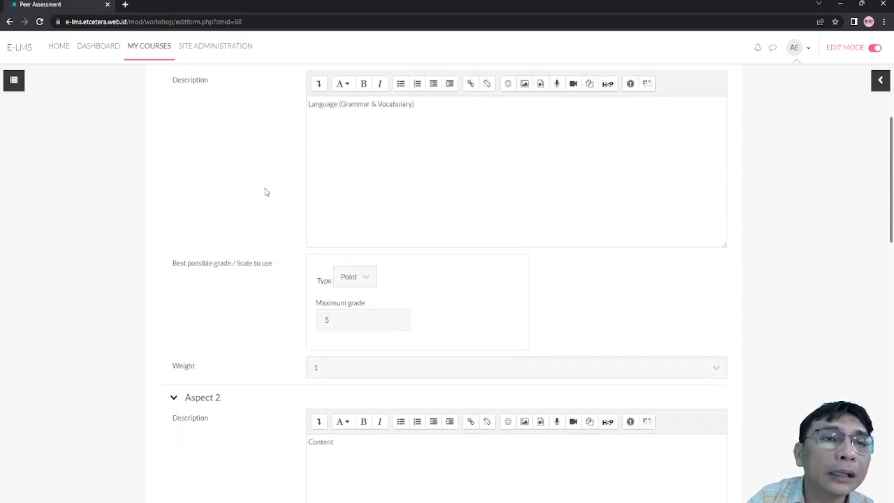
pyautogui.scroll(-1, 358, 320)
pyautogui.click(351, 323)
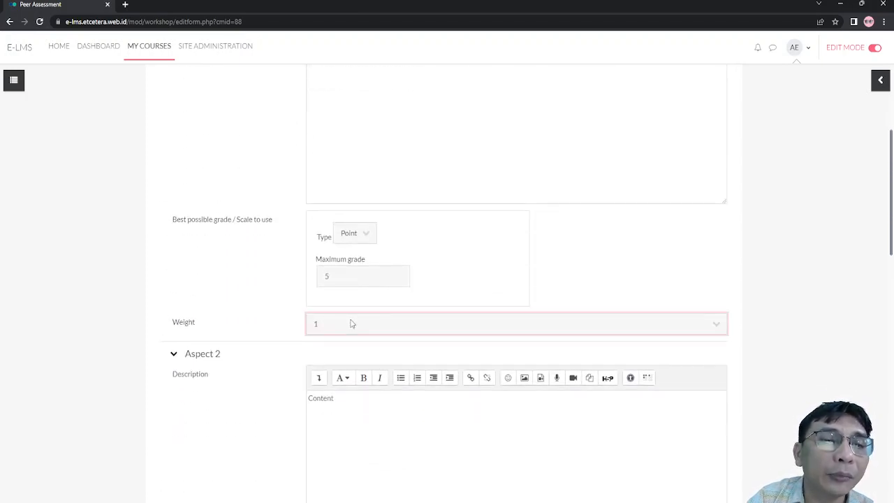
pyautogui.click(331, 474)
pyautogui.click(244, 424)
# - Compare the maximum grade and weight settings of Aspect 1 and Aspect 2
pyautogui.scroll(-3, 287, 293)
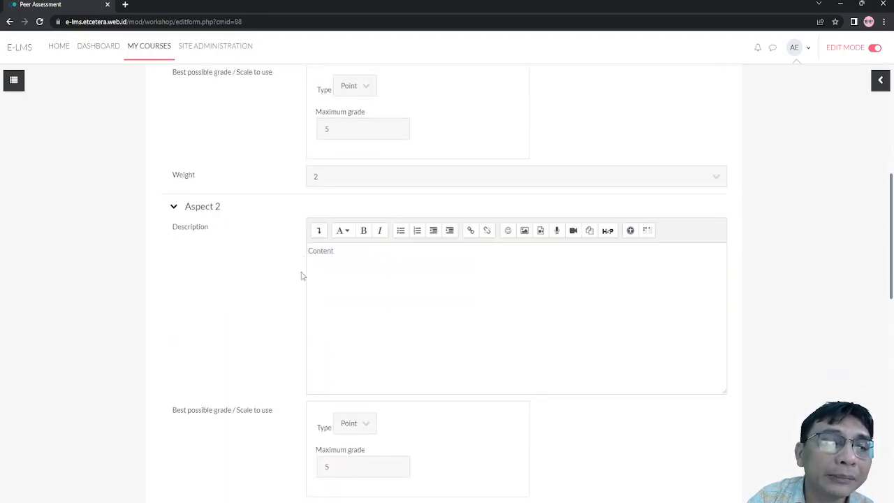
pyautogui.scroll(-2, 335, 363)
pyautogui.scroll(4, 339, 285)
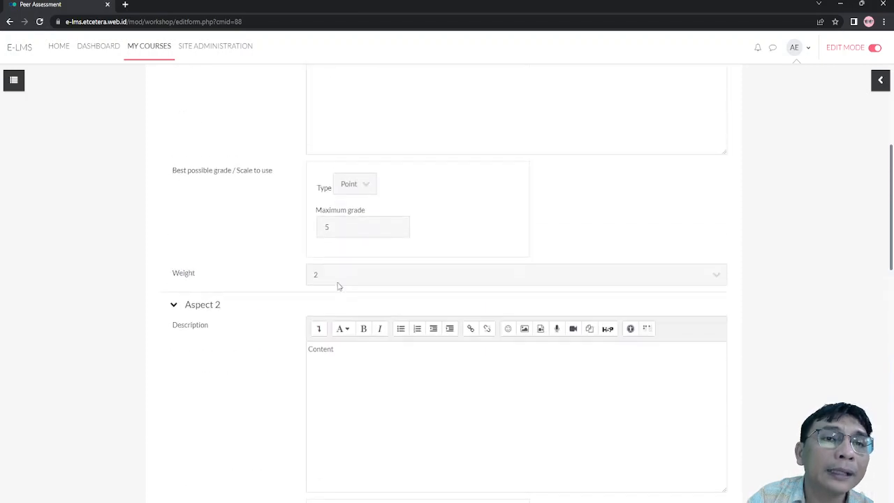
pyautogui.moveTo(334, 224); pyautogui.dragTo(304, 227)
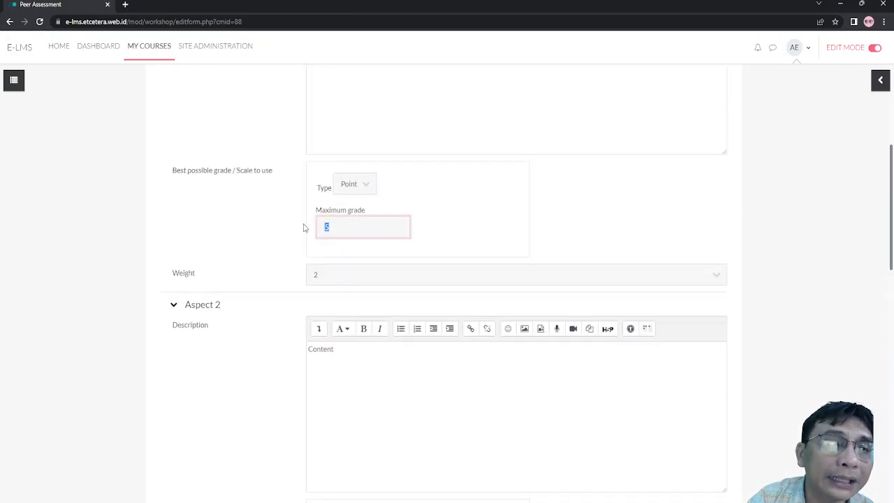
pyautogui.click(282, 252)
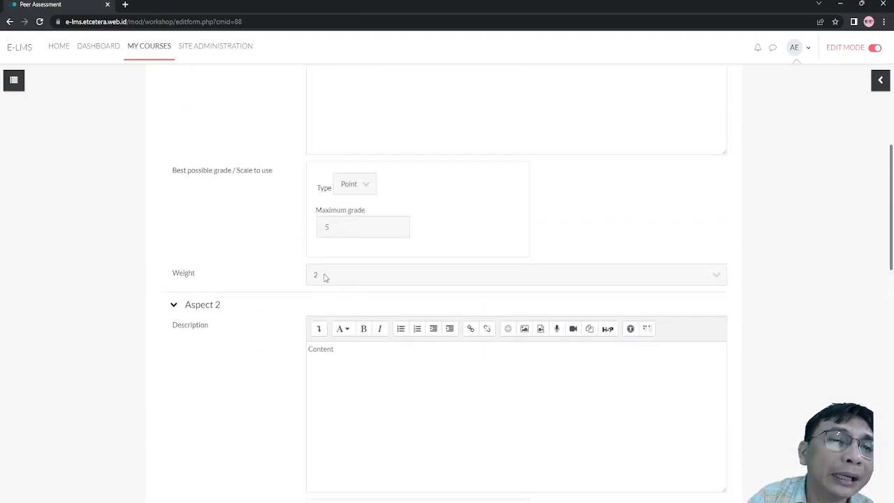
pyautogui.click(325, 281)
pyautogui.click(270, 259)
pyautogui.scroll(-3, 320, 296)
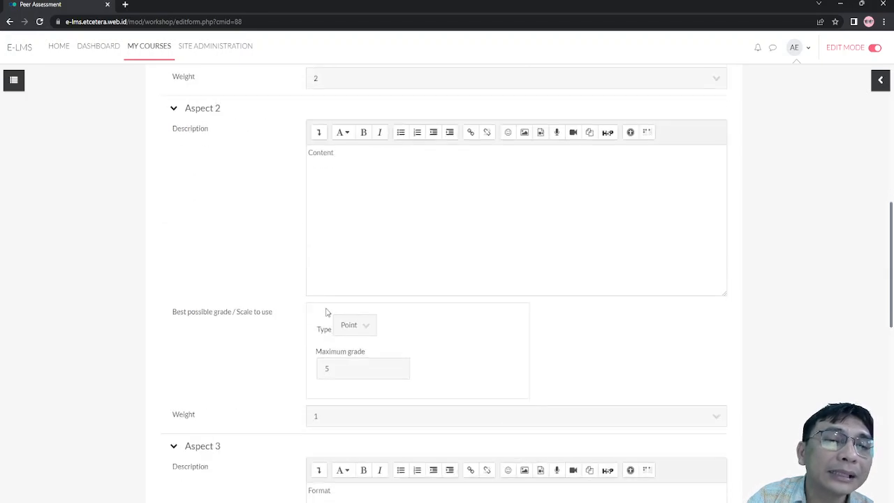
pyautogui.moveTo(342, 374); pyautogui.dragTo(303, 375)
pyautogui.click(284, 382)
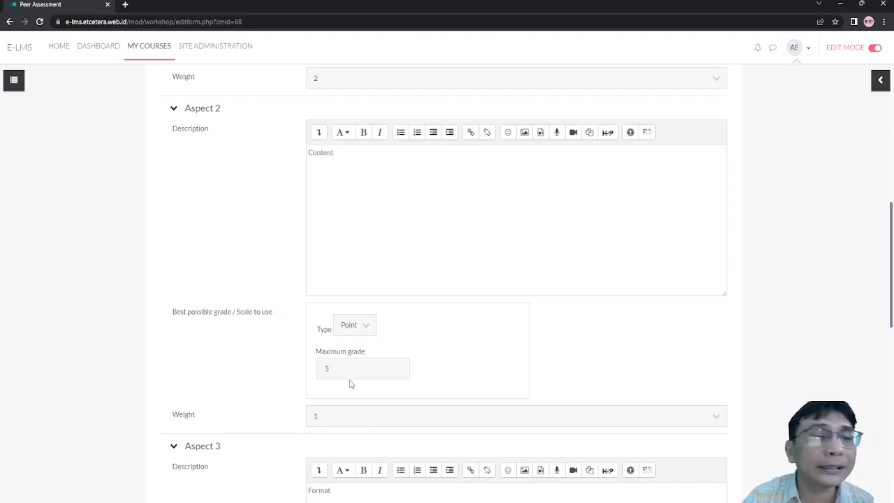
# - Check the three aspects of the accumulative-grading form once more, then save the assessment form and close it
pyautogui.scroll(-6, 350, 383)
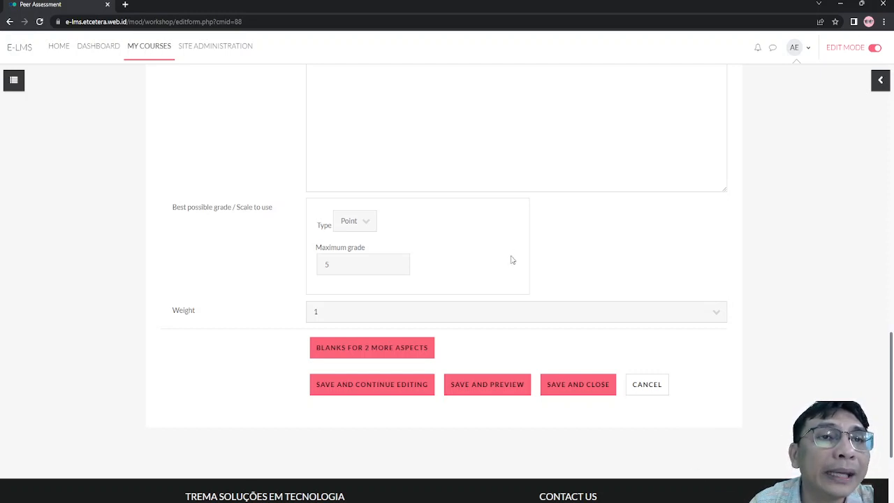
pyautogui.scroll(15, 510, 259)
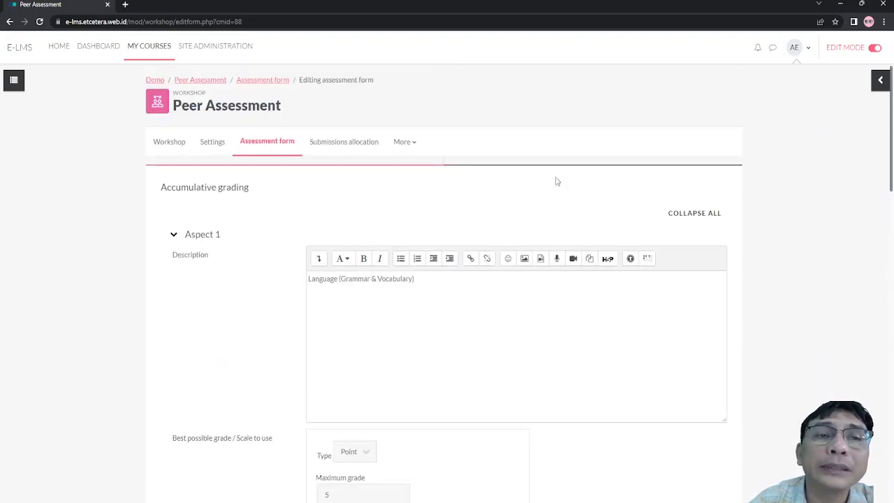
pyautogui.scroll(-4, 656, 243)
pyautogui.scroll(-12, 661, 265)
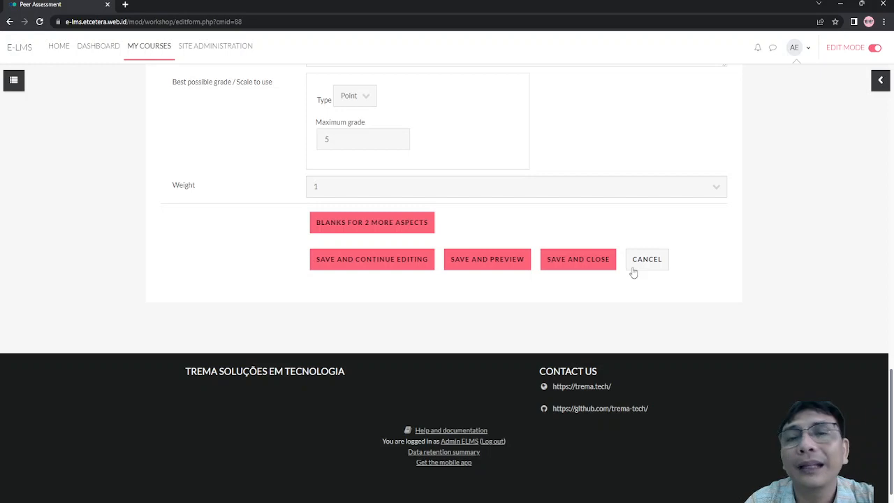
pyautogui.click(569, 268)
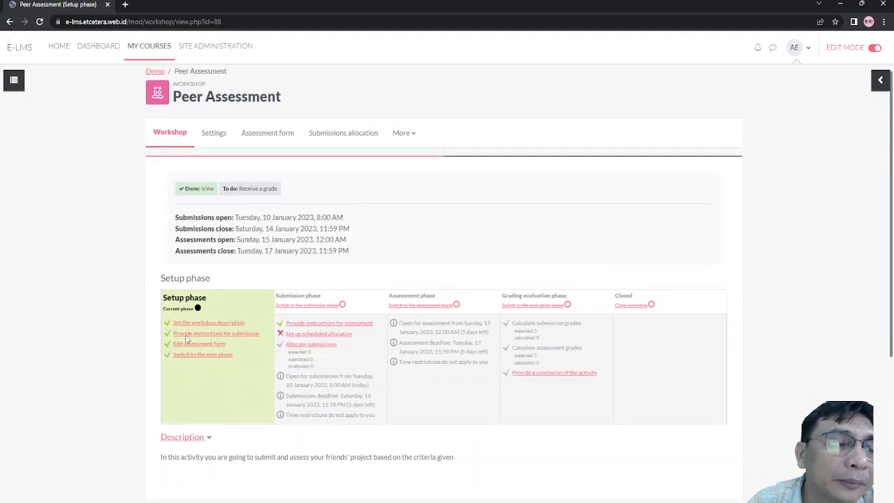
# - Open the scheduled allocation setup of the submission phase and look through the available allocation methods, keeping Scheduled allocation
pyautogui.scroll(-1, 182, 338)
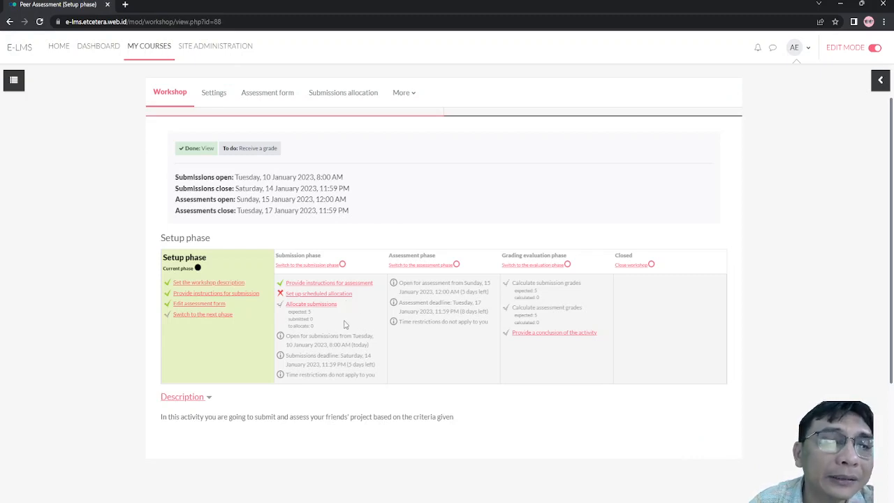
pyautogui.click(331, 298)
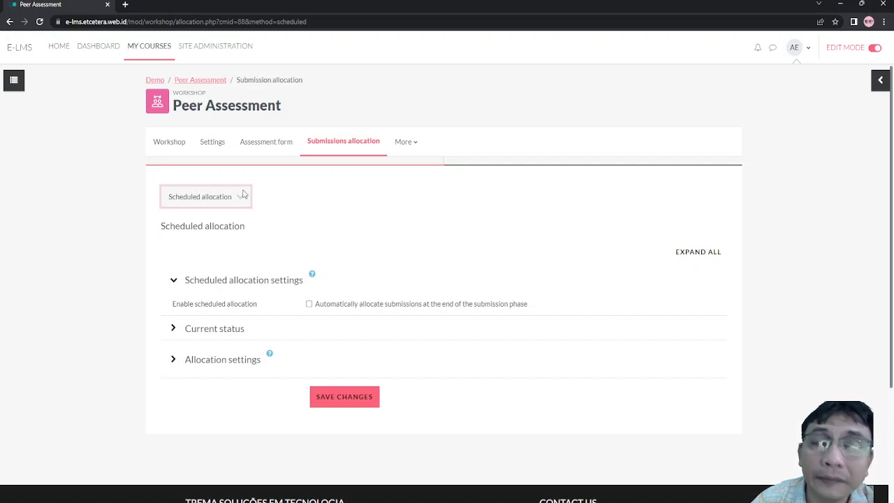
pyautogui.click(314, 213)
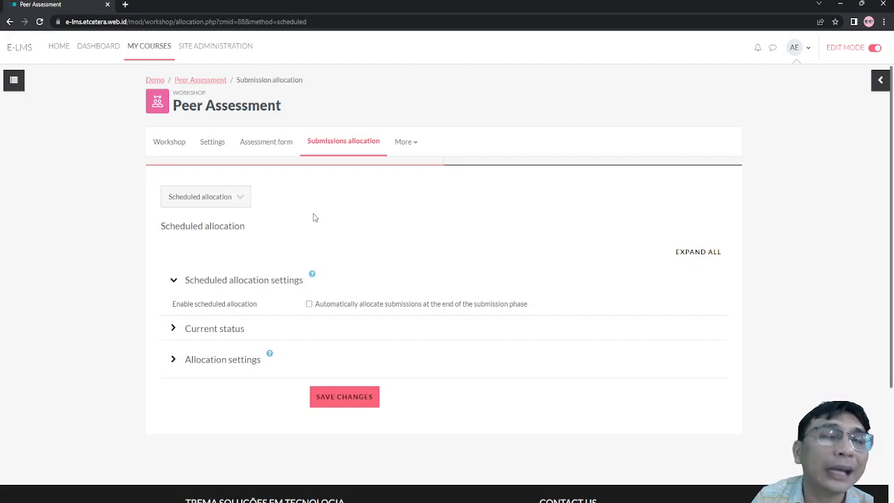
pyautogui.click(238, 206)
pyautogui.click(293, 225)
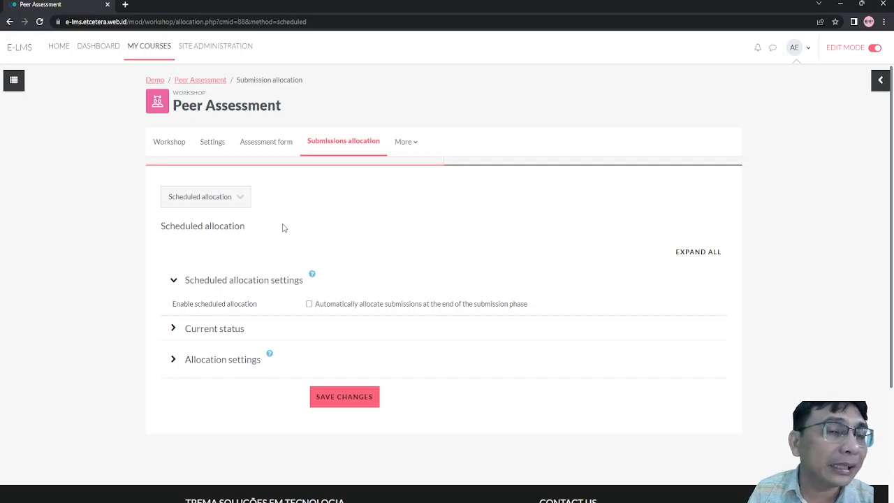
pyautogui.click(236, 199)
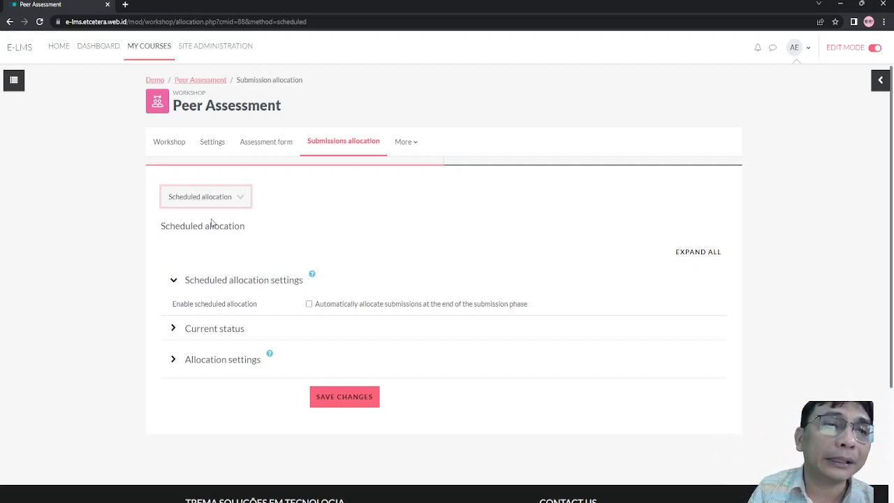
pyautogui.click(362, 230)
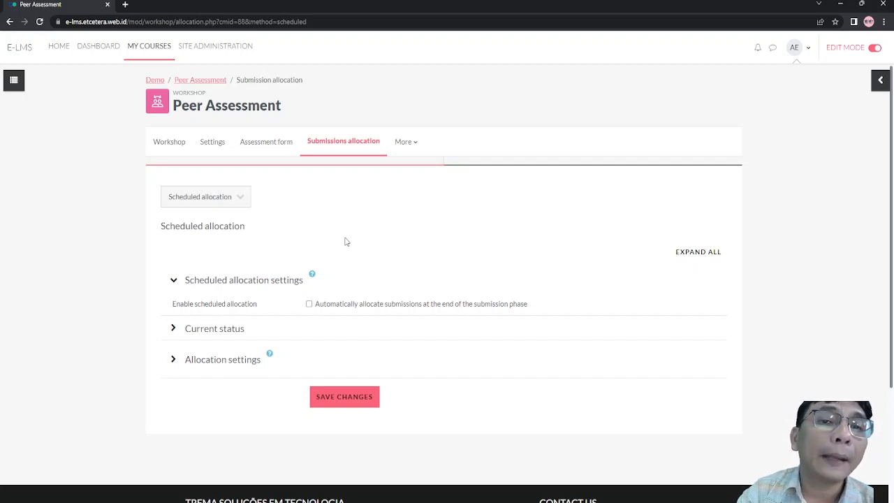
# - Enable automatic allocation of submissions at the end of the submission phase and expand the current status section
pyautogui.click(309, 304)
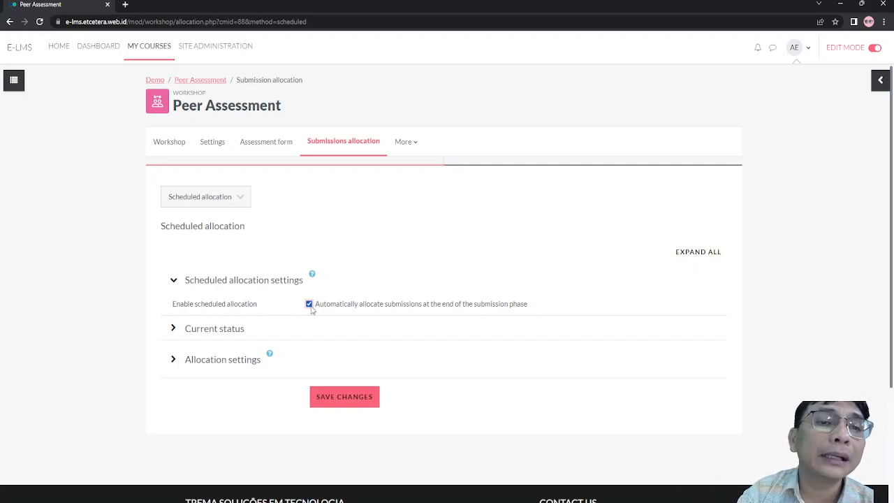
pyautogui.click(223, 338)
pyautogui.click(222, 336)
pyautogui.click(216, 337)
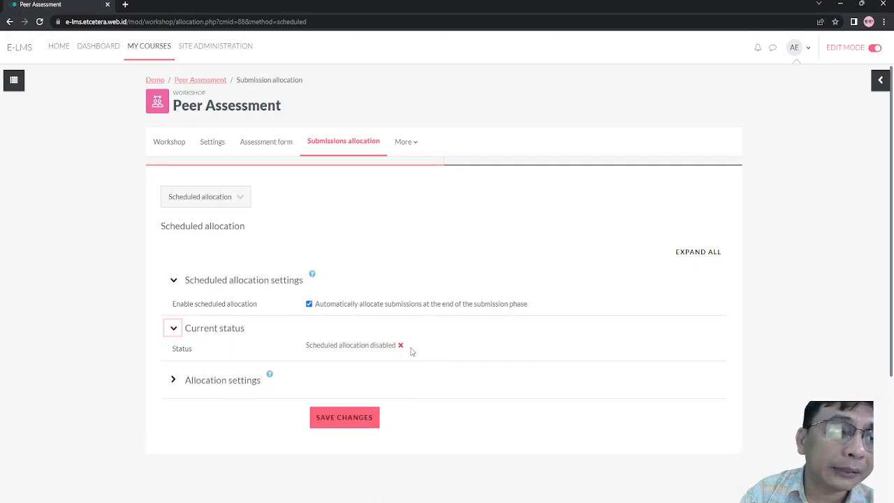
pyautogui.click(402, 347)
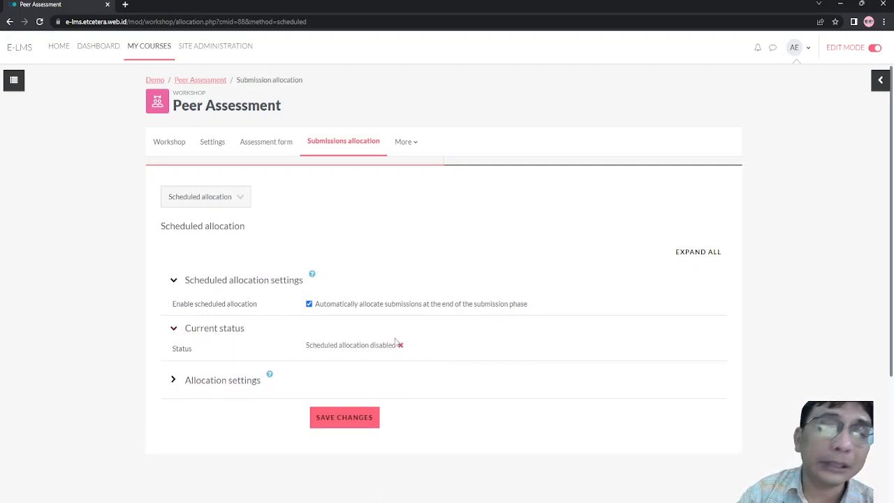
# - Expand the allocation settings and examine the count and basis options for the number of reviews
pyautogui.click(244, 382)
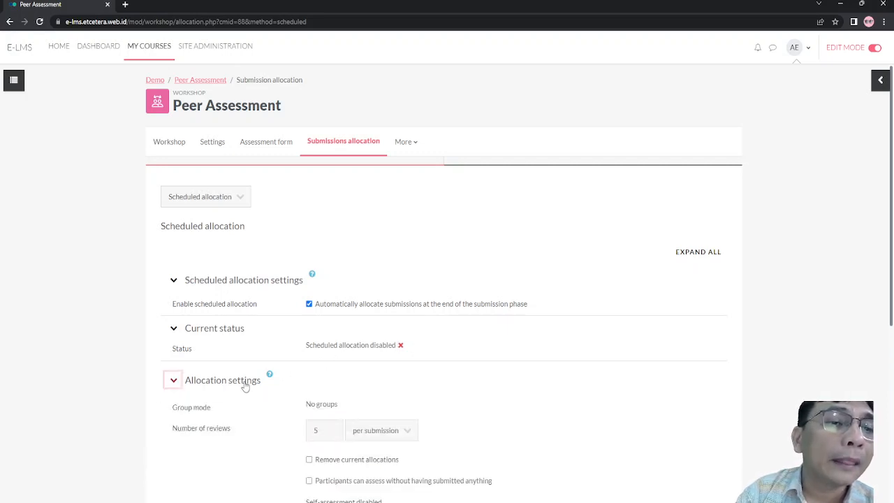
pyautogui.scroll(-2, 250, 382)
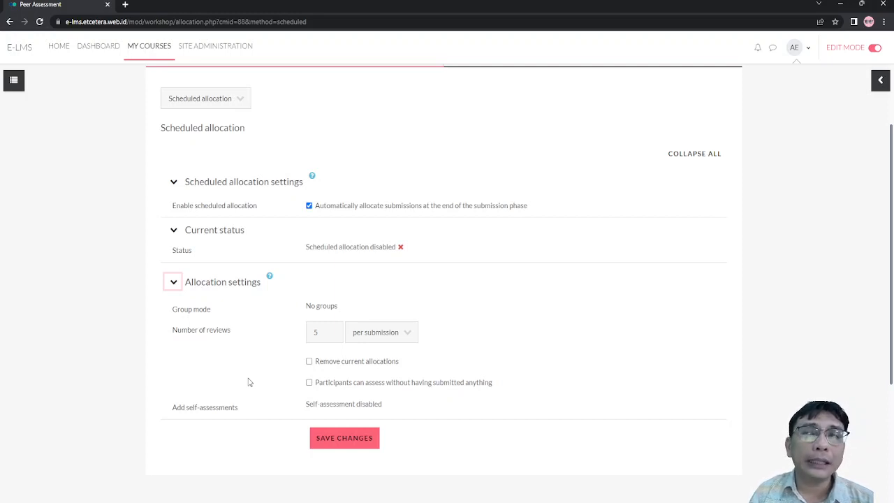
pyautogui.click(408, 335)
pyautogui.click(442, 342)
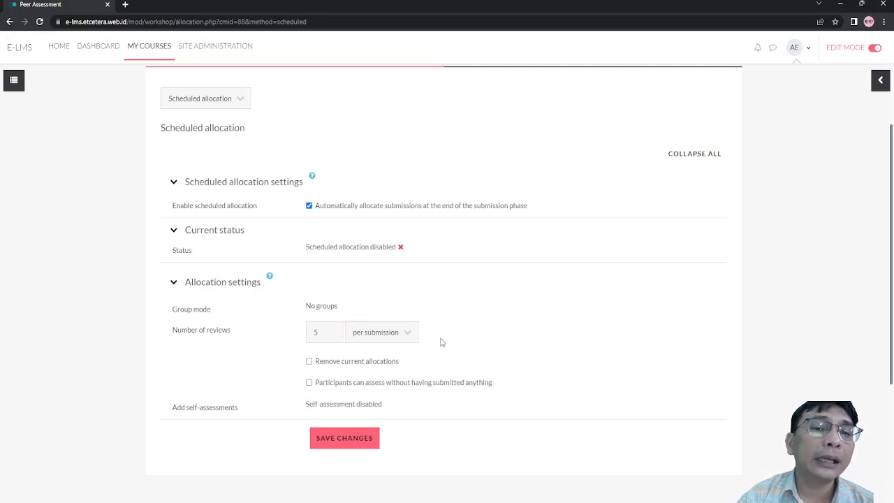
pyautogui.doubleClick(328, 334)
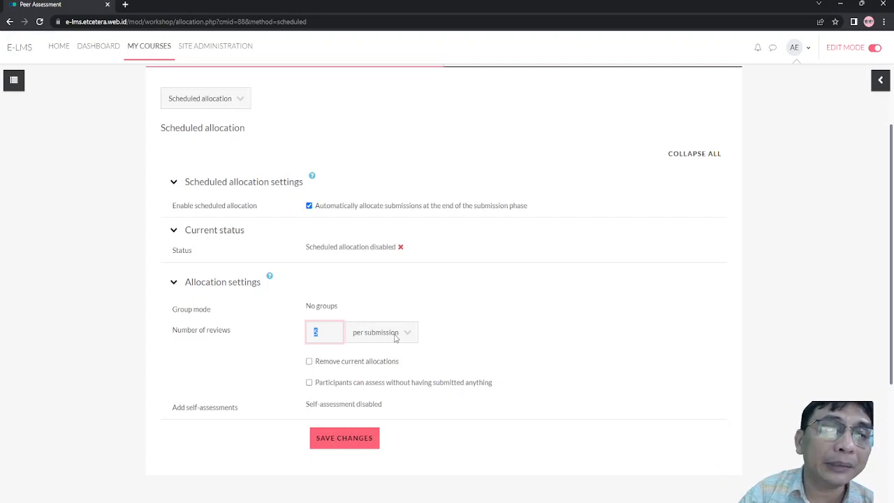
pyautogui.click(464, 329)
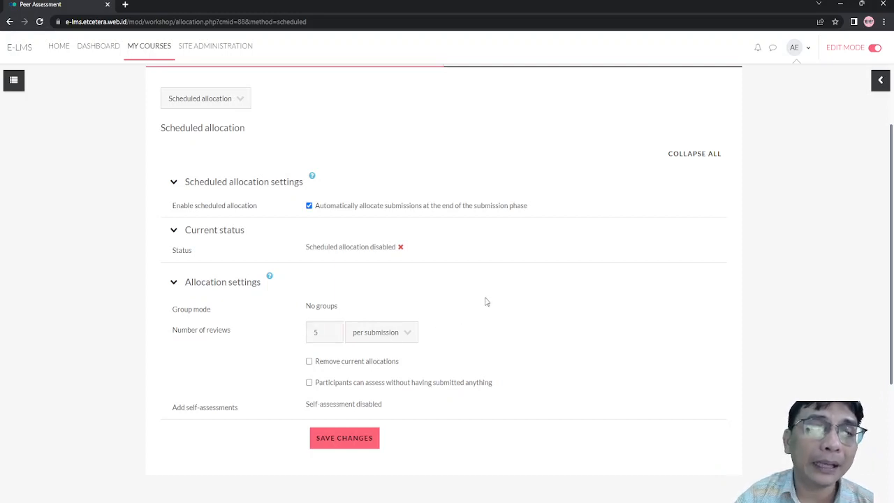
# - Try counting the number of reviews per reviewer, and switch the basis back to per submission
pyautogui.click(354, 335)
pyautogui.click(375, 361)
pyautogui.click(460, 337)
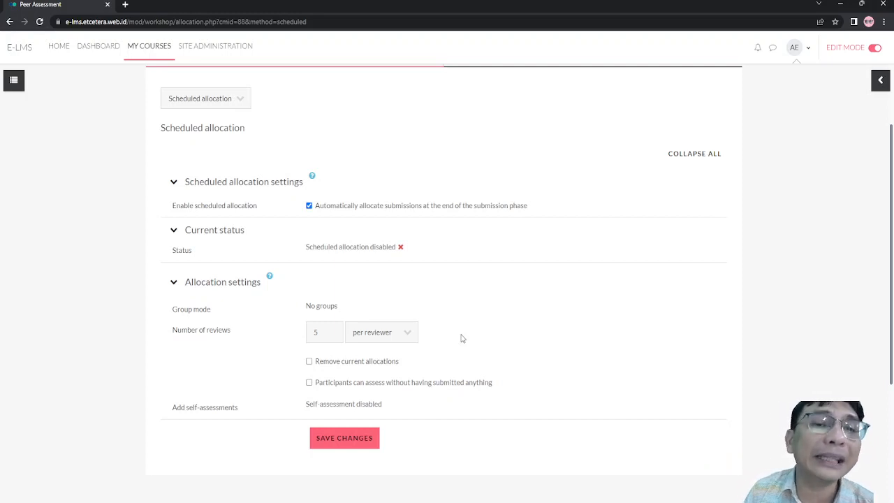
pyautogui.click(394, 339)
pyautogui.click(398, 355)
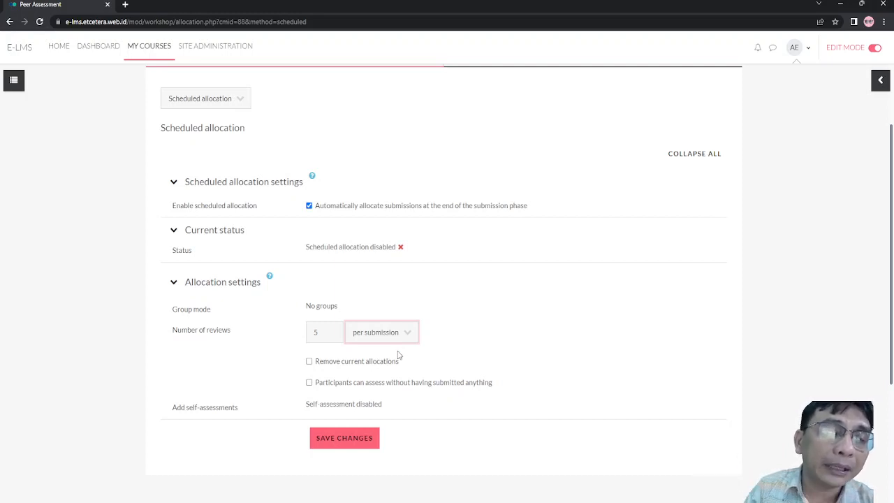
# - Set the number of reviews to 2 per reviewer
pyautogui.click(395, 342)
pyautogui.click(392, 359)
pyautogui.click(451, 345)
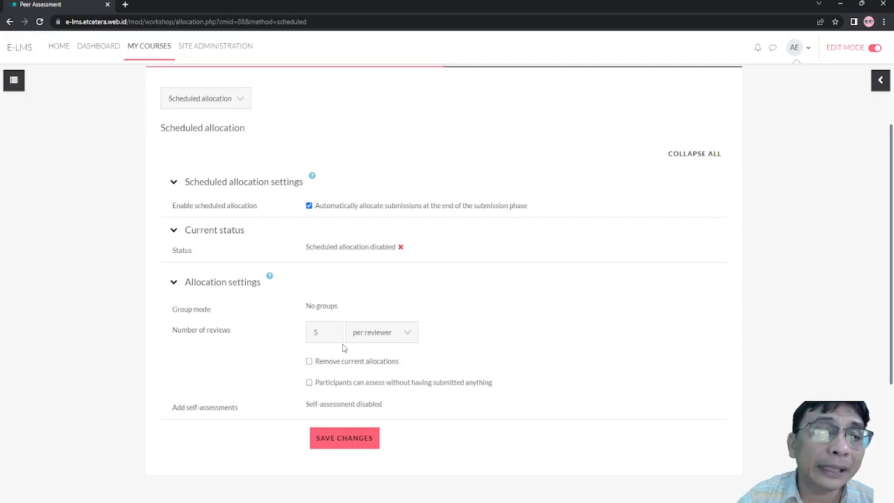
pyautogui.moveTo(320, 332); pyautogui.dragTo(300, 338)
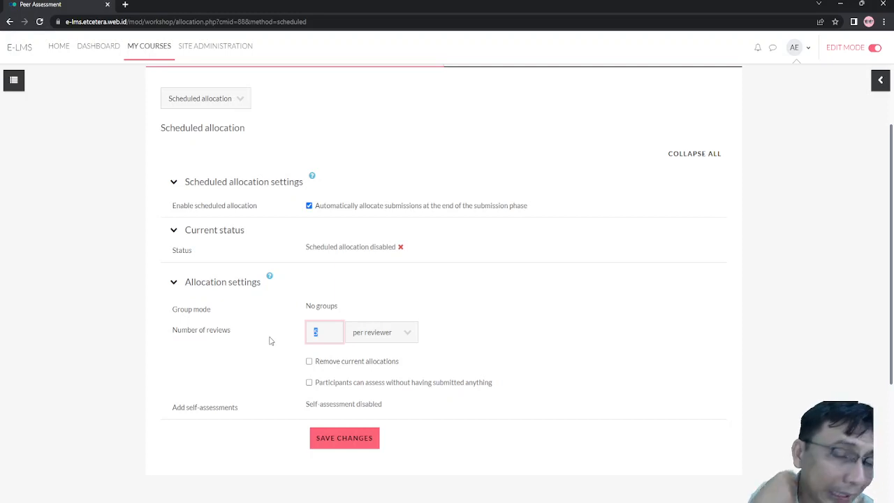
pyautogui.write('2')
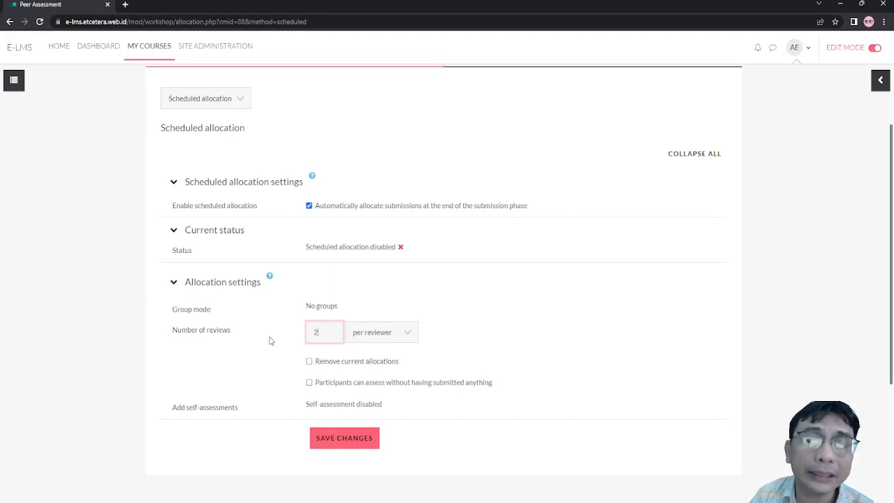
pyautogui.click(459, 333)
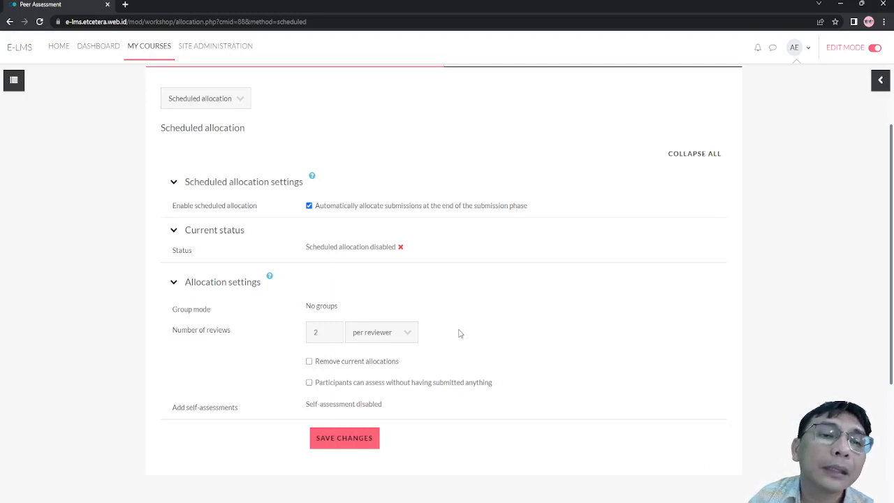
# - Try allowing participants to assess without having submitted anything, and turn the option off again
pyautogui.scroll(-2, 451, 343)
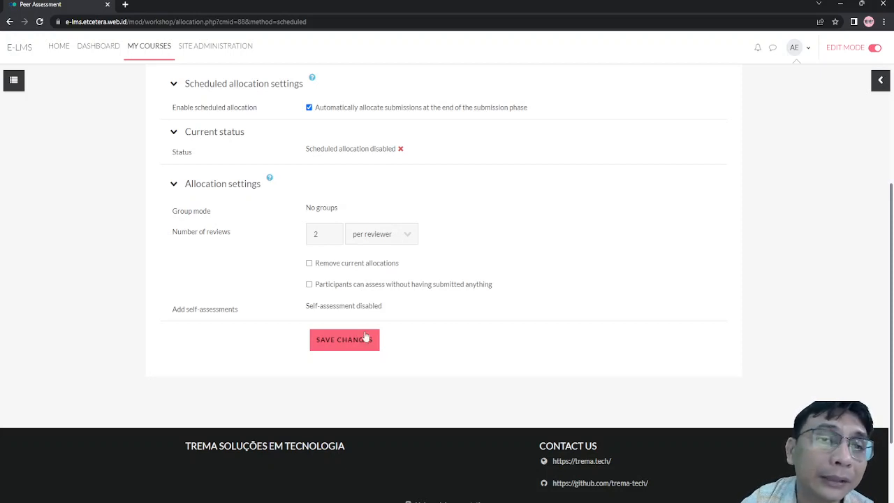
pyautogui.click(309, 284)
pyautogui.click(308, 284)
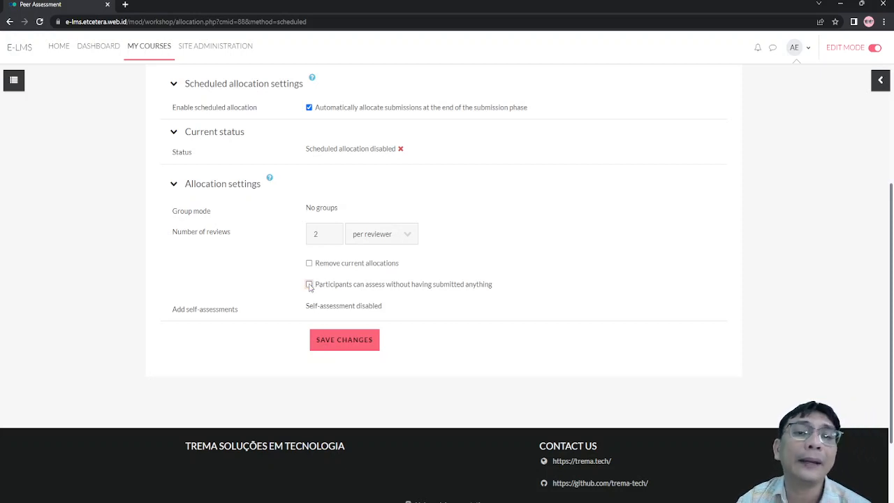
# - Review the scheduled allocation options, from the automatic allocation setting to the number of reviews and self-assessments
pyautogui.scroll(3, 328, 300)
pyautogui.scroll(-2, 332, 321)
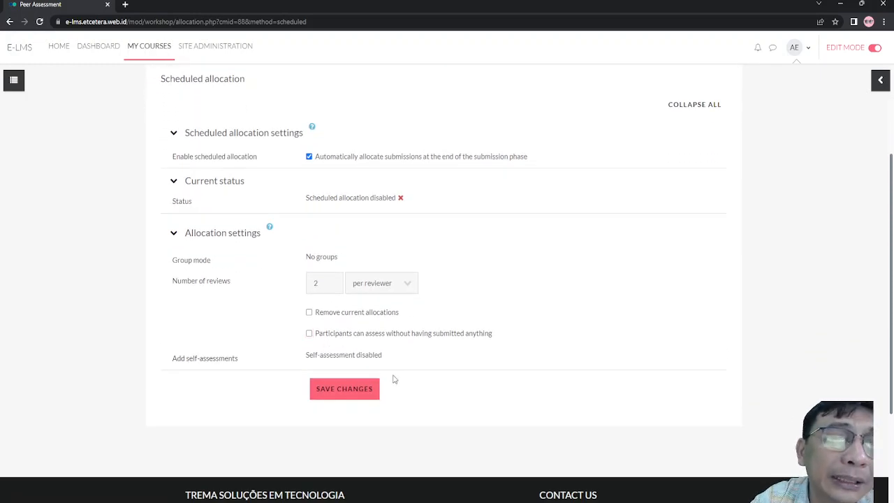
pyautogui.scroll(2, 405, 363)
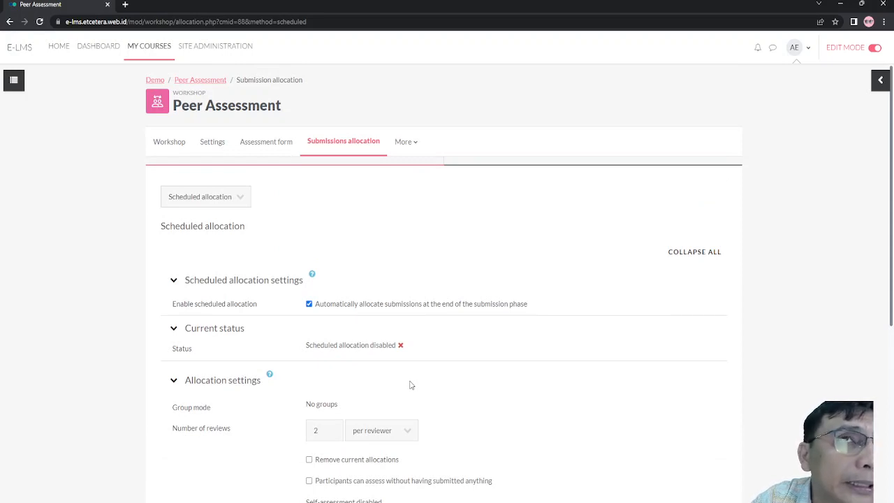
pyautogui.scroll(-2, 411, 384)
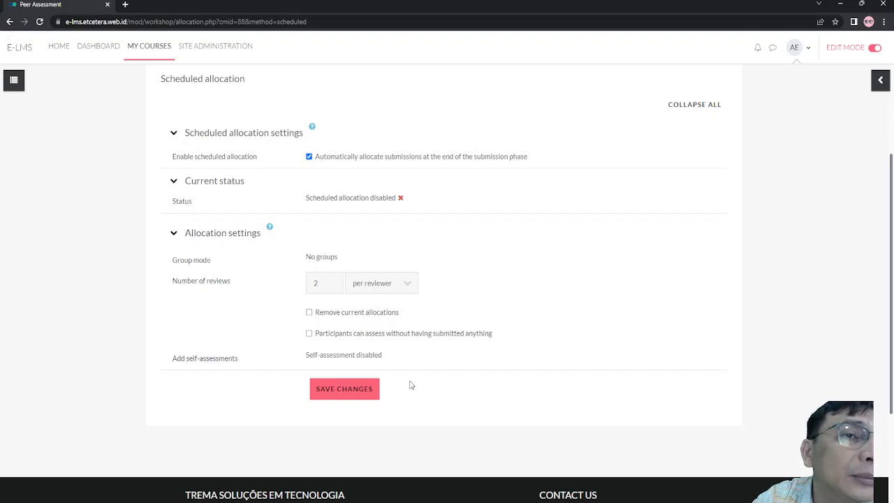
pyautogui.scroll(2, 410, 384)
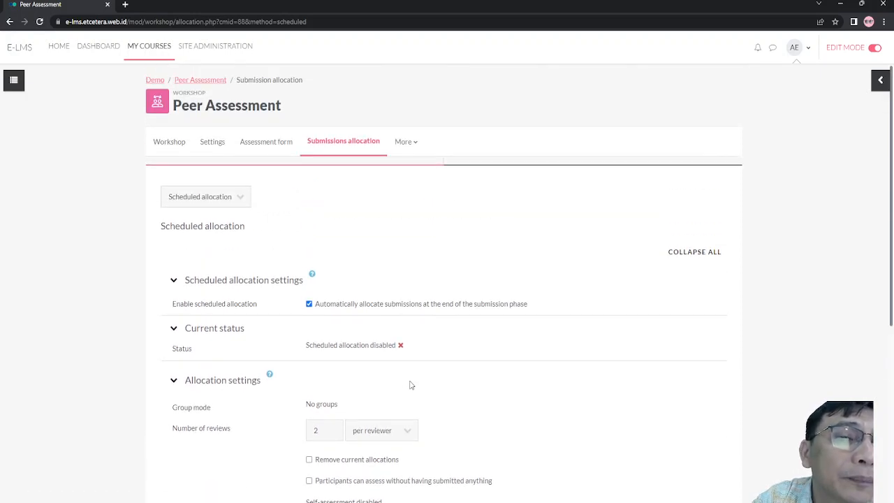
pyautogui.scroll(-2, 411, 385)
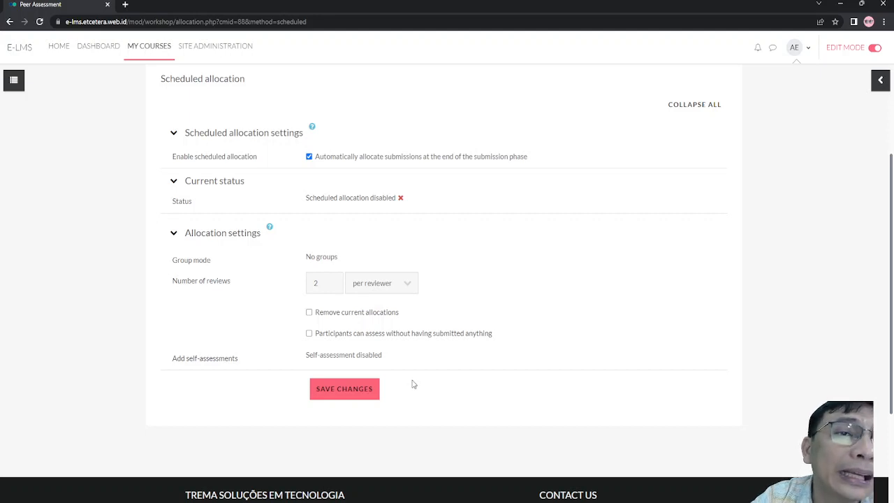
pyautogui.scroll(3, 412, 383)
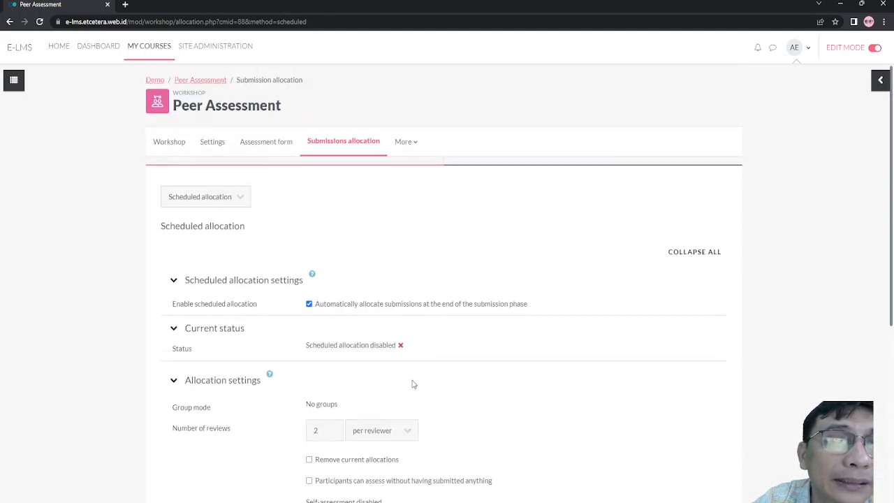
# - Save the scheduled allocation settings
pyautogui.scroll(-6, 412, 384)
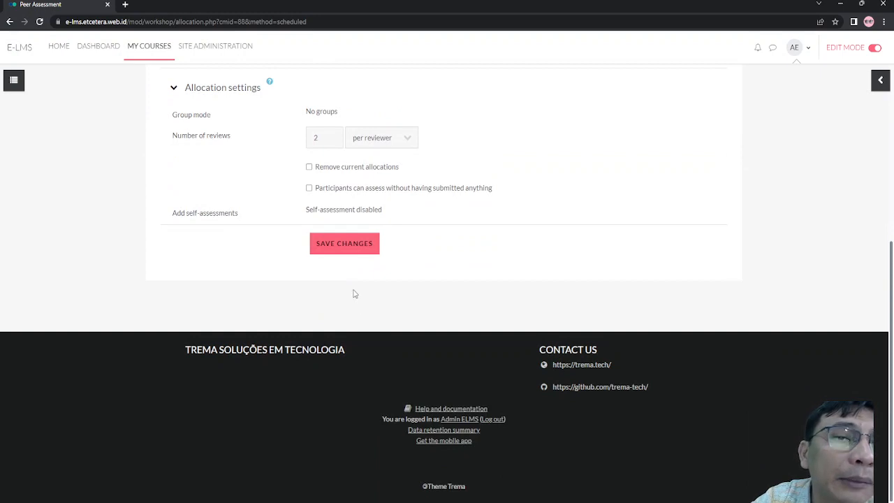
pyautogui.click(332, 244)
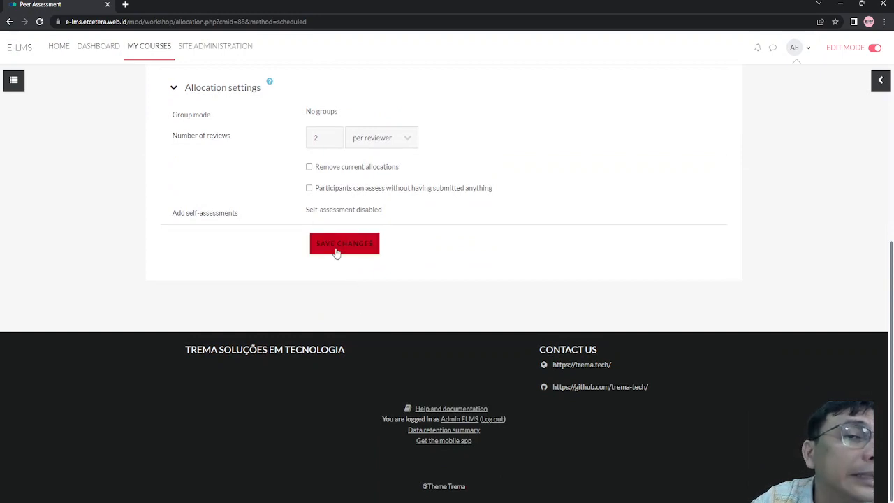
pyautogui.click(336, 252)
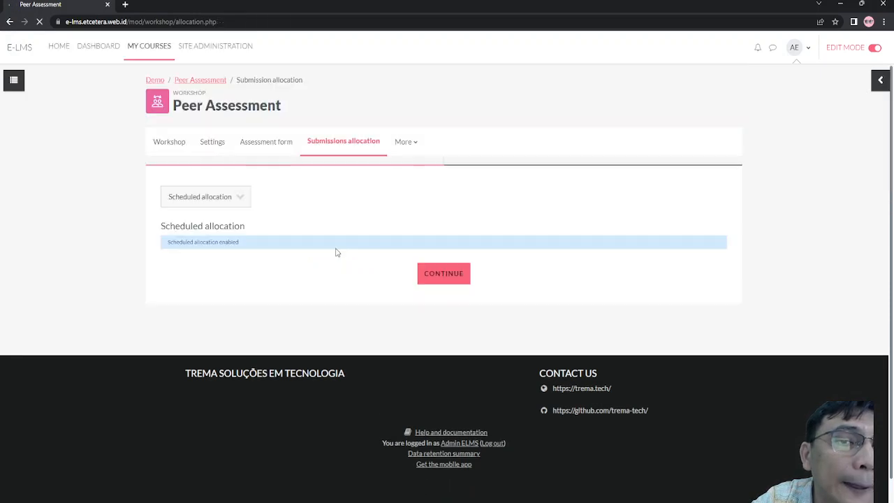
# - Continue past the saved allocation notice and return to the Peer Assessment workshop's phase overview
pyautogui.click(428, 277)
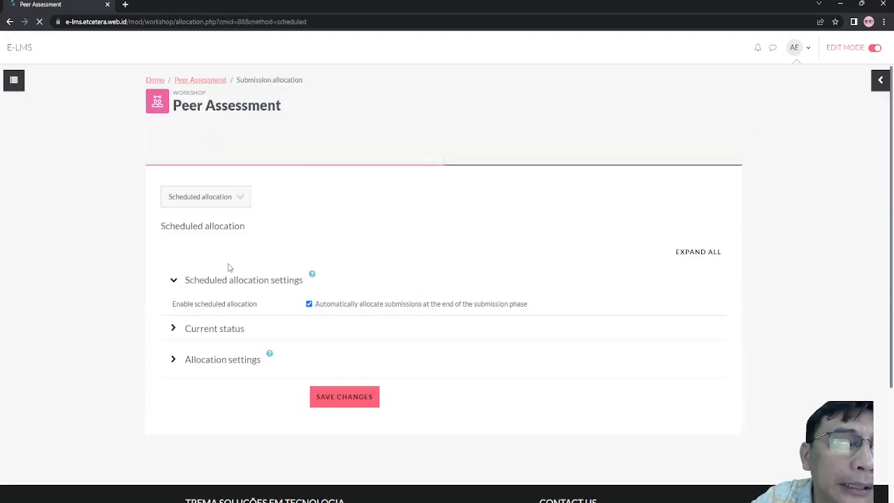
pyautogui.click(166, 144)
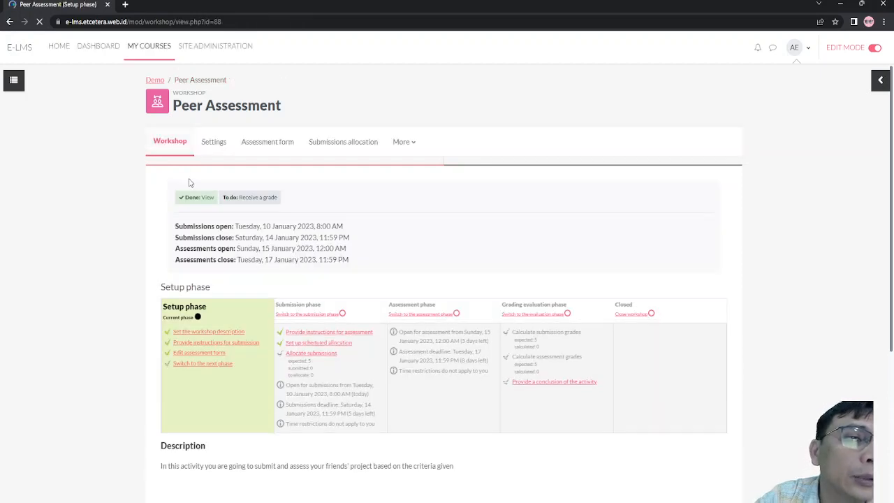
pyautogui.scroll(-3, 188, 183)
pyautogui.scroll(3, 195, 209)
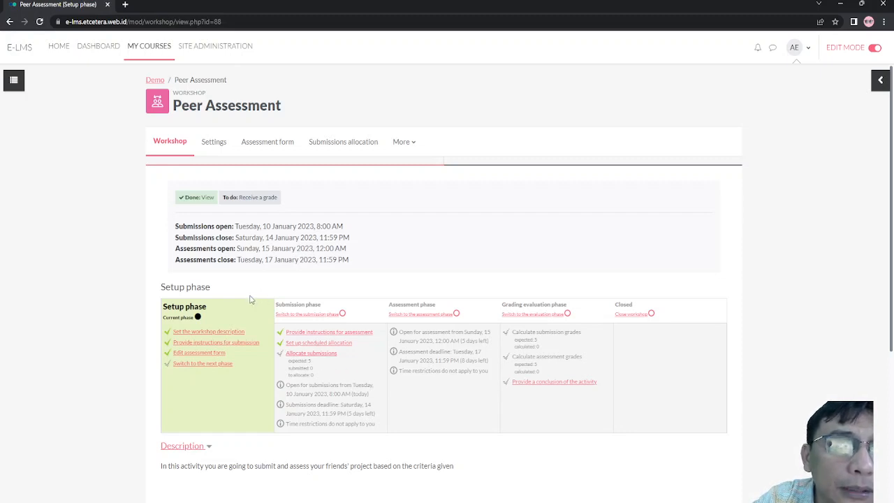
# - Review the workshop's opening and closing dates for submissions and assessments, along with its current phase
pyautogui.moveTo(175, 223); pyautogui.dragTo(362, 268)
pyautogui.click(362, 267)
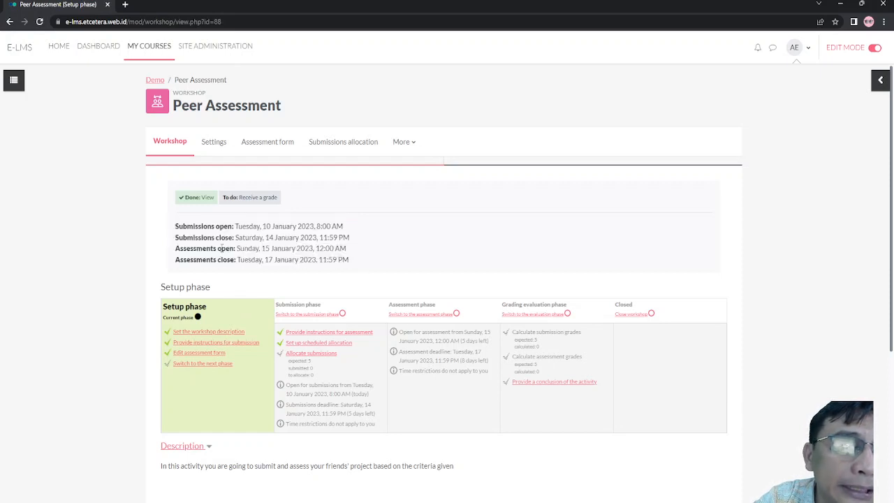
pyautogui.moveTo(175, 225); pyautogui.dragTo(363, 263)
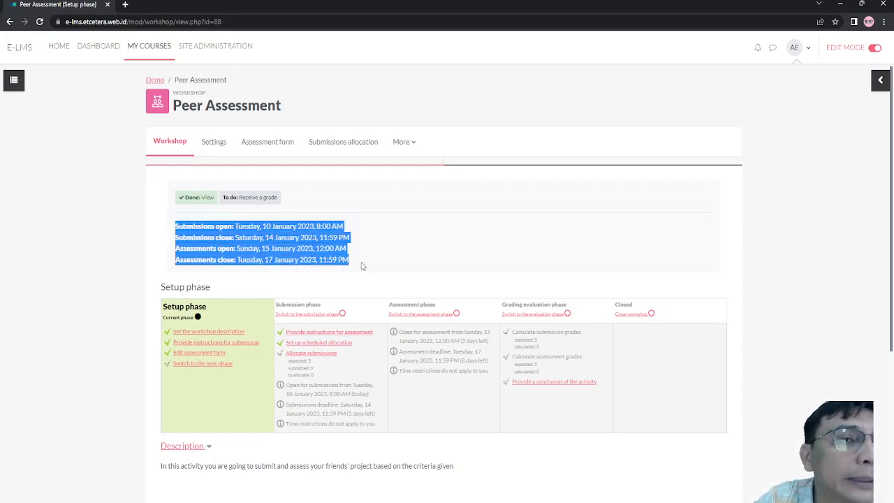
pyautogui.click(363, 262)
pyautogui.moveTo(173, 225); pyautogui.dragTo(361, 267)
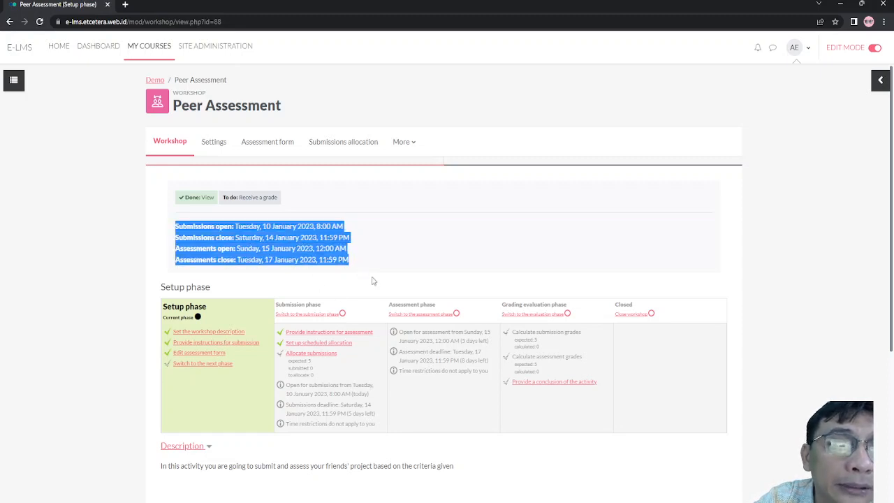
pyautogui.click(359, 279)
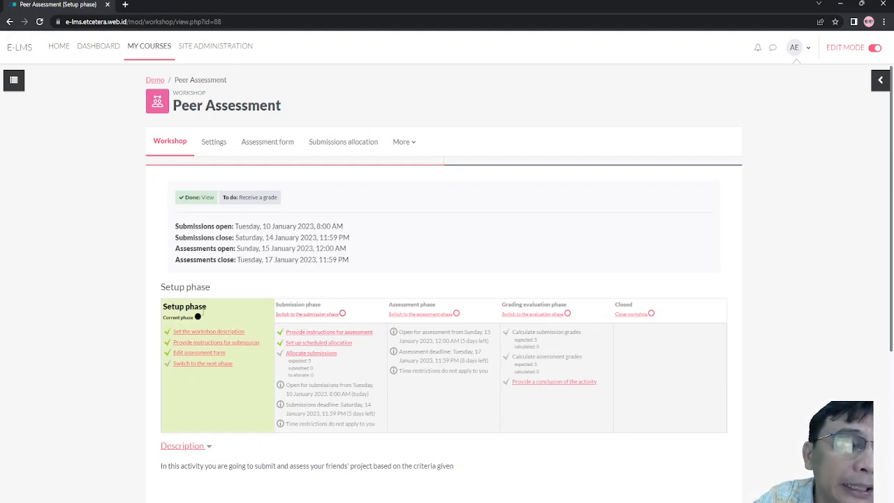
pyautogui.moveTo(202, 316); pyautogui.dragTo(163, 308)
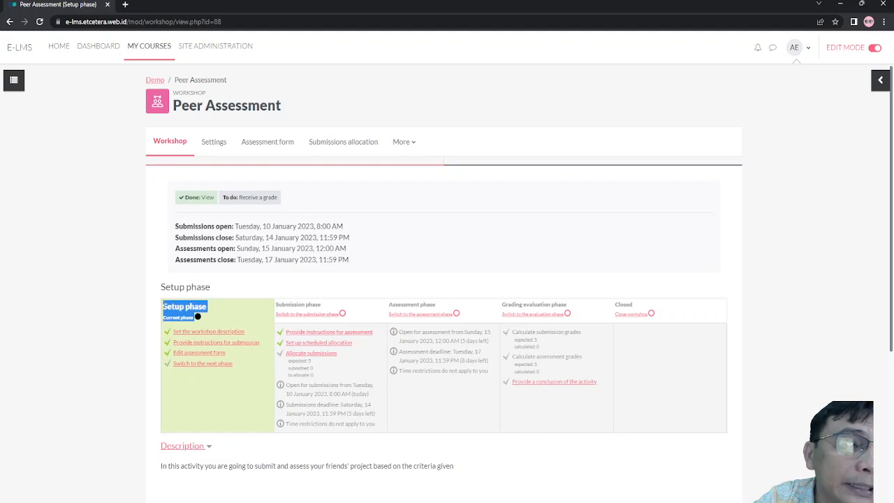
pyautogui.click(127, 315)
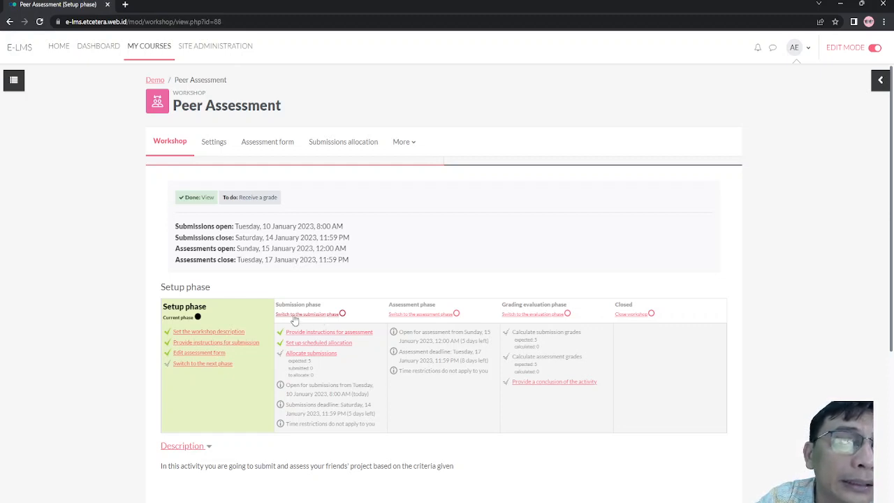
# - Switch the workshop into the Submission phase and check the submission closing date
pyautogui.click(325, 315)
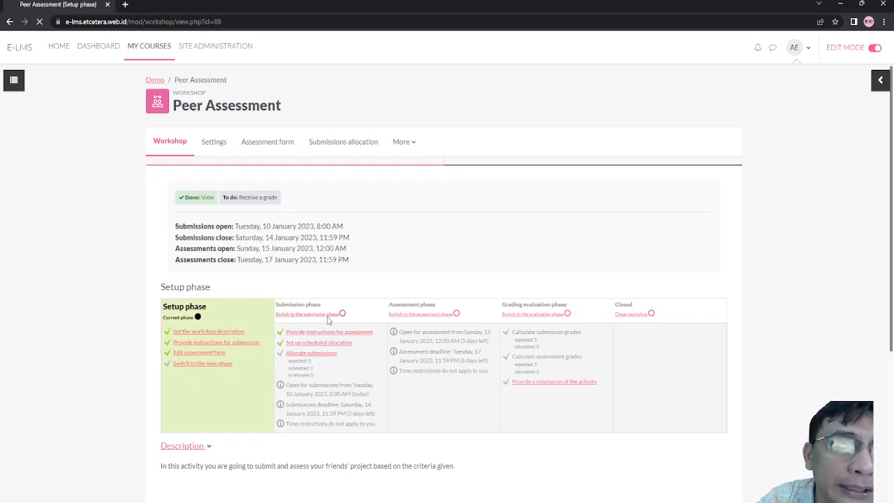
pyautogui.click(470, 377)
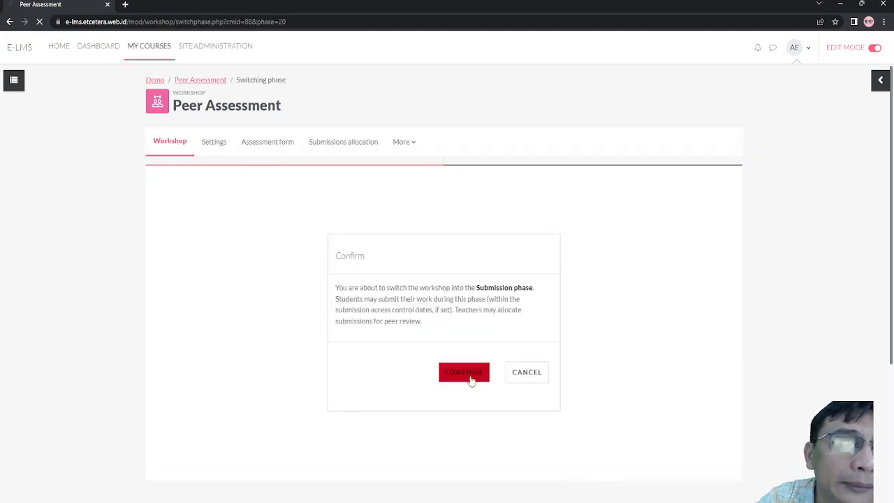
pyautogui.scroll(-2, 469, 377)
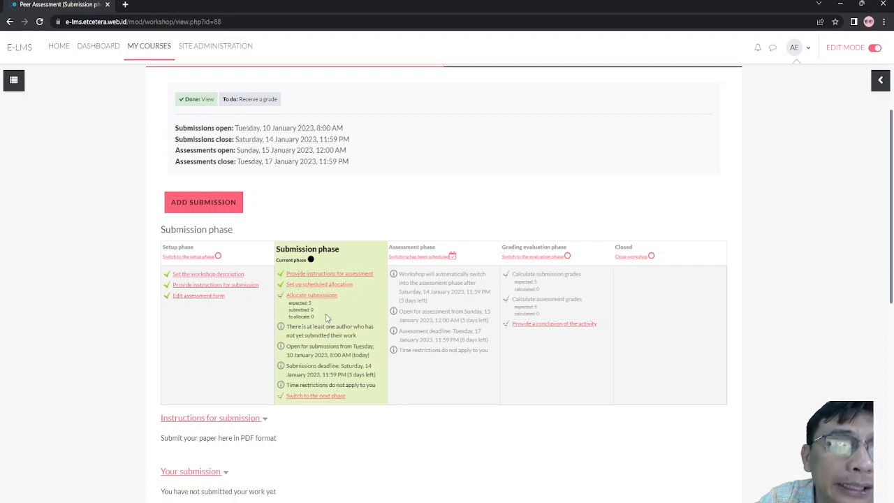
pyautogui.moveTo(267, 140); pyautogui.dragTo(289, 142)
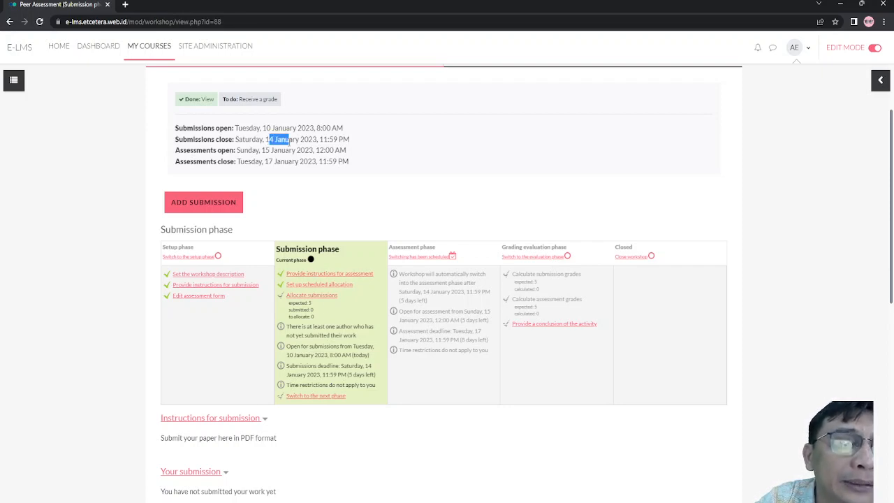
pyautogui.click(308, 181)
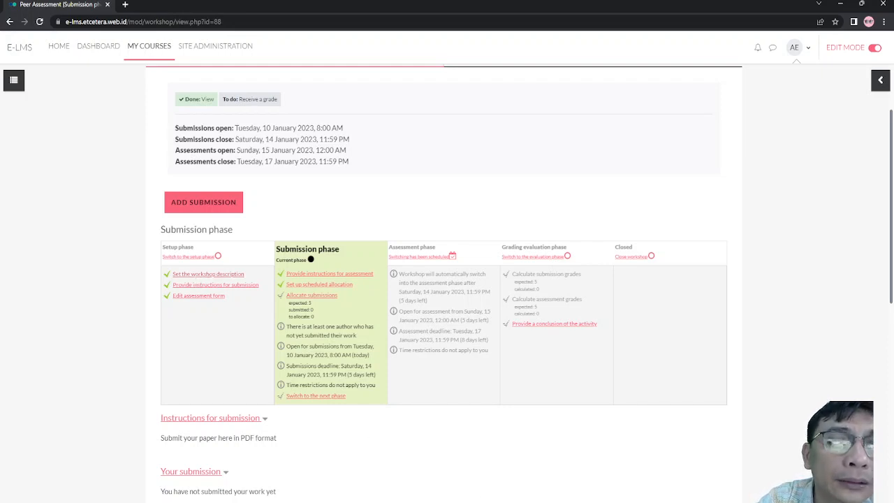
pyautogui.click(491, 502)
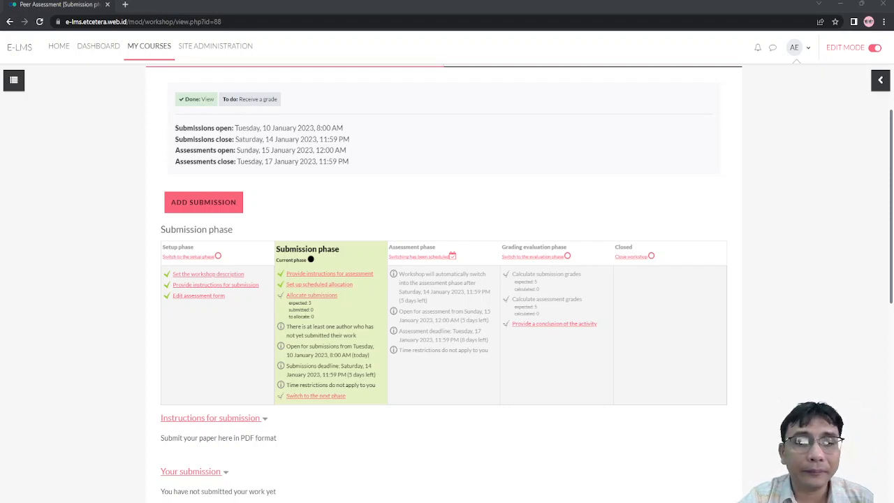
pyautogui.hotkey('alt', 'Tab')
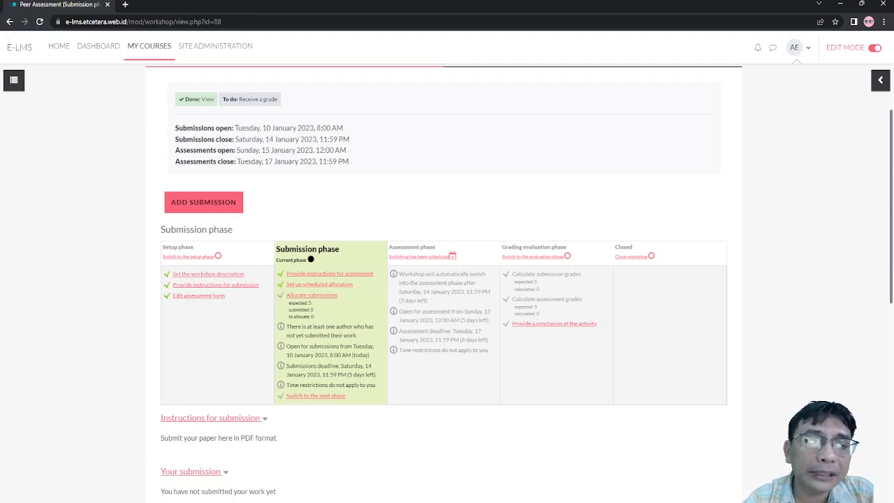
pyautogui.hotkey('alt', 'Tab')
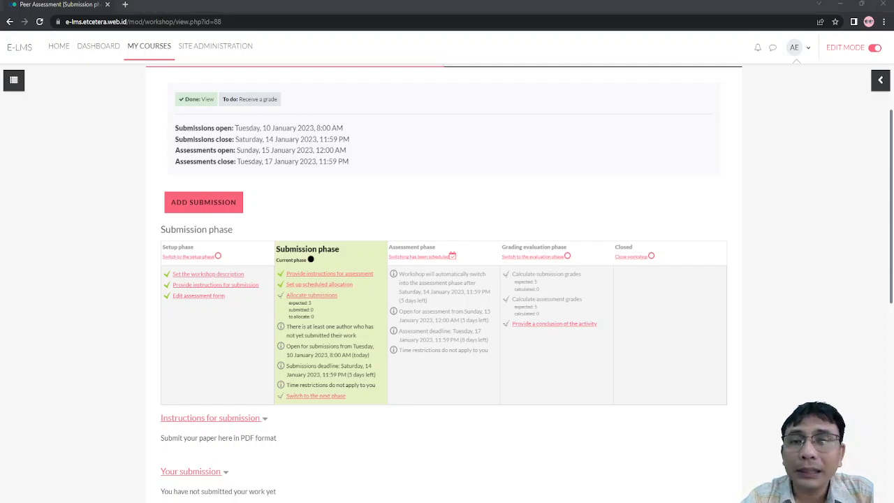